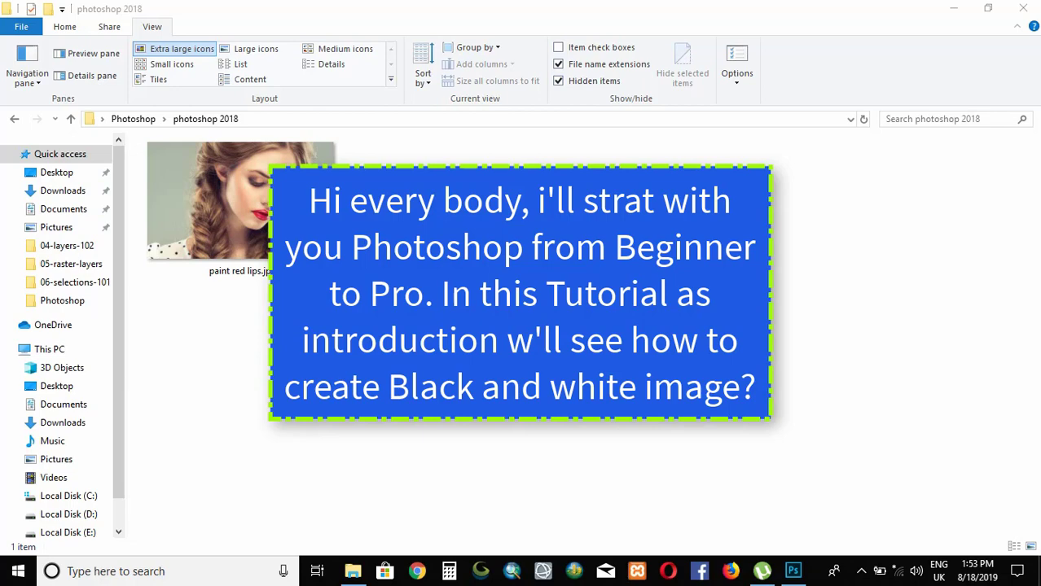
Switch from File Explorer to the Photoshop document showing the finished red-lipped grayscale portrait
{"action": "left_click", "coordinate": [793, 572]}
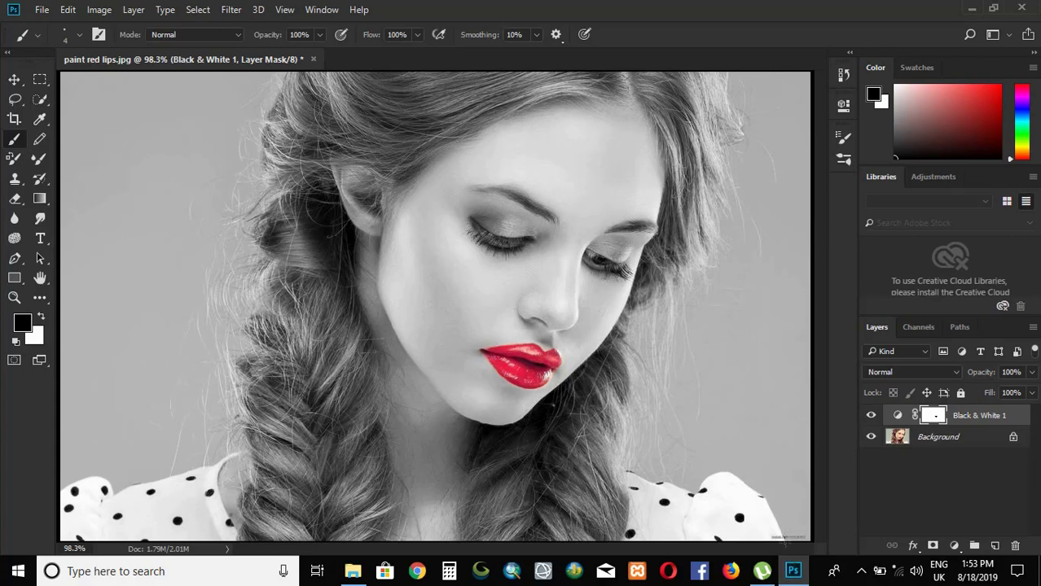
{"action": "left_click", "coordinate": [871, 416]}
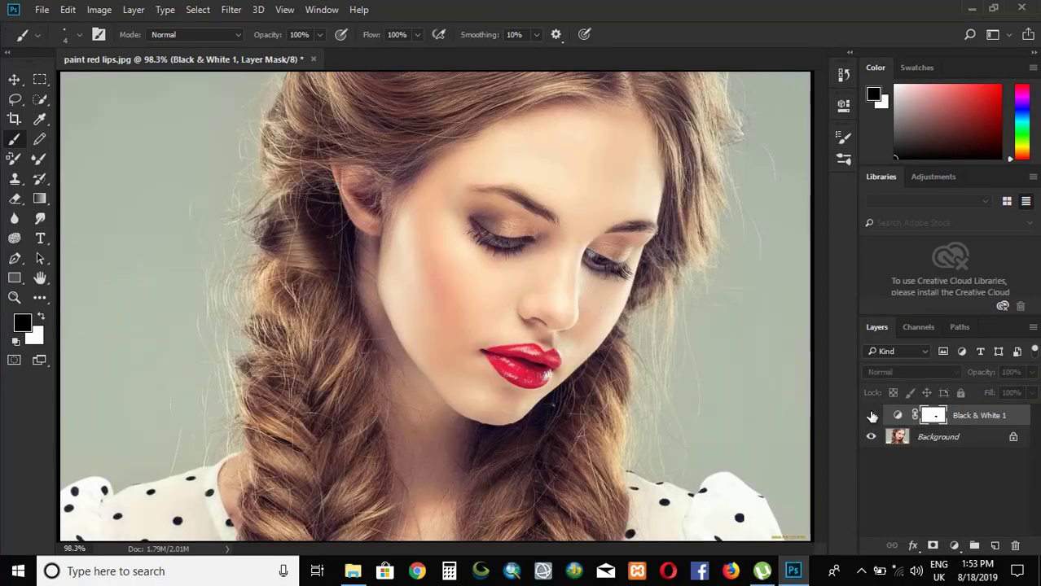
{"action": "left_click", "coordinate": [871, 417]}
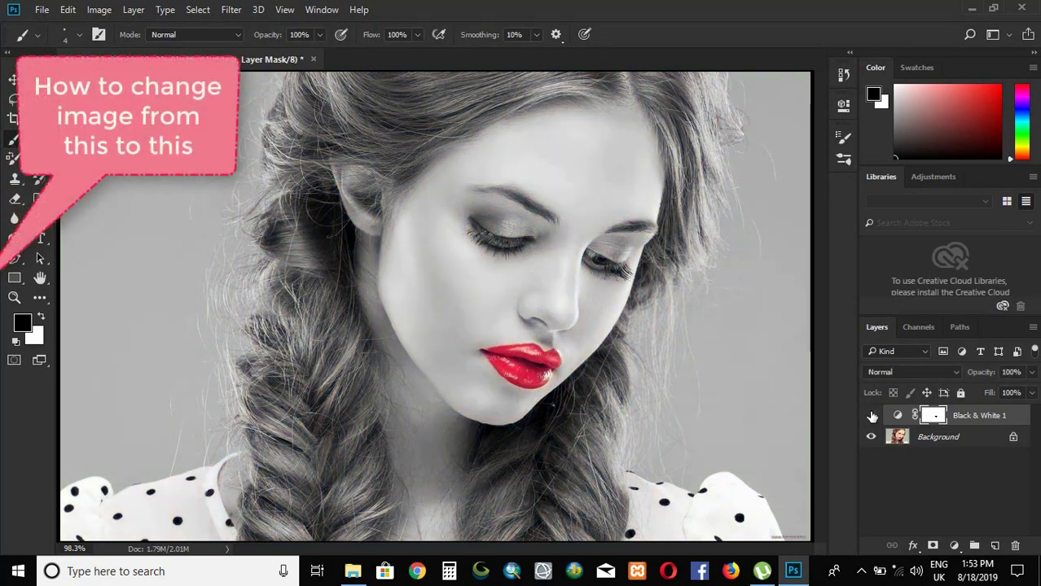
{"action": "left_click", "coordinate": [871, 416]}
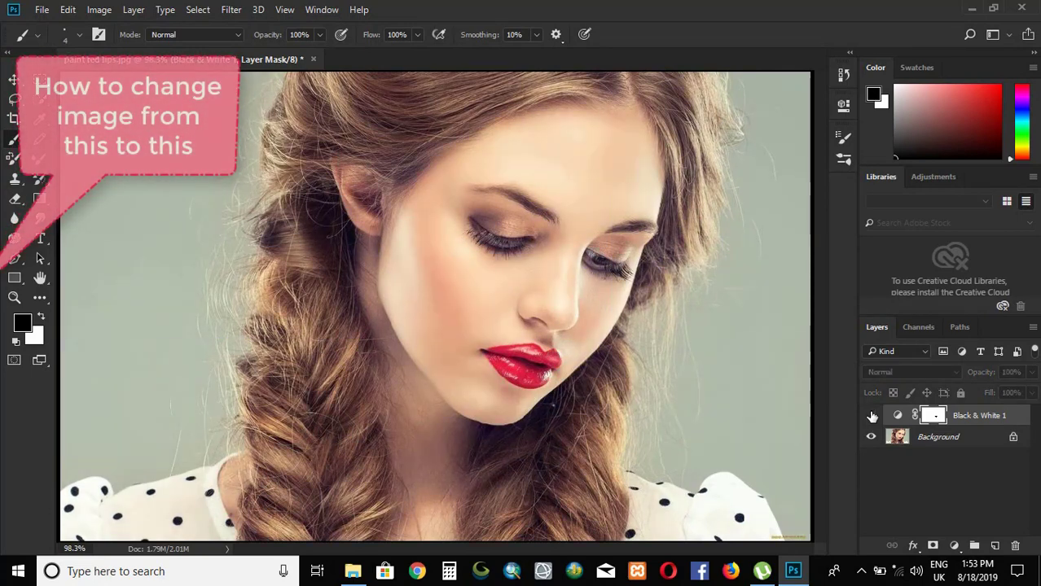
{"action": "left_click", "coordinate": [871, 416]}
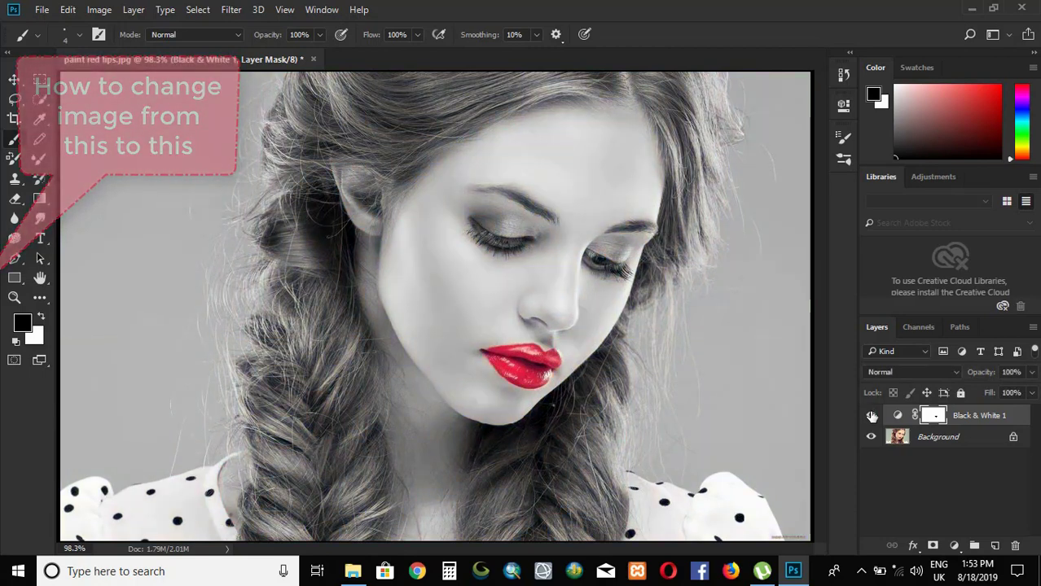
{"action": "left_click", "coordinate": [872, 417]}
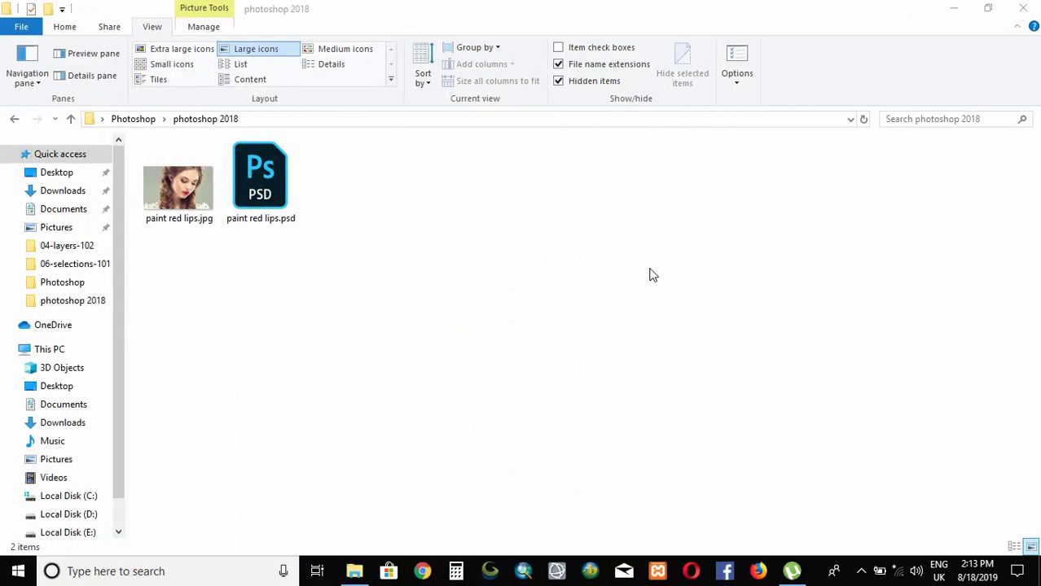
Open paint red lips.jpg from File Explorer with Open with > Adobe Photoshop CC 2018
{"action": "left_click", "coordinate": [184, 206]}
{"action": "double_click", "coordinate": [185, 206]}
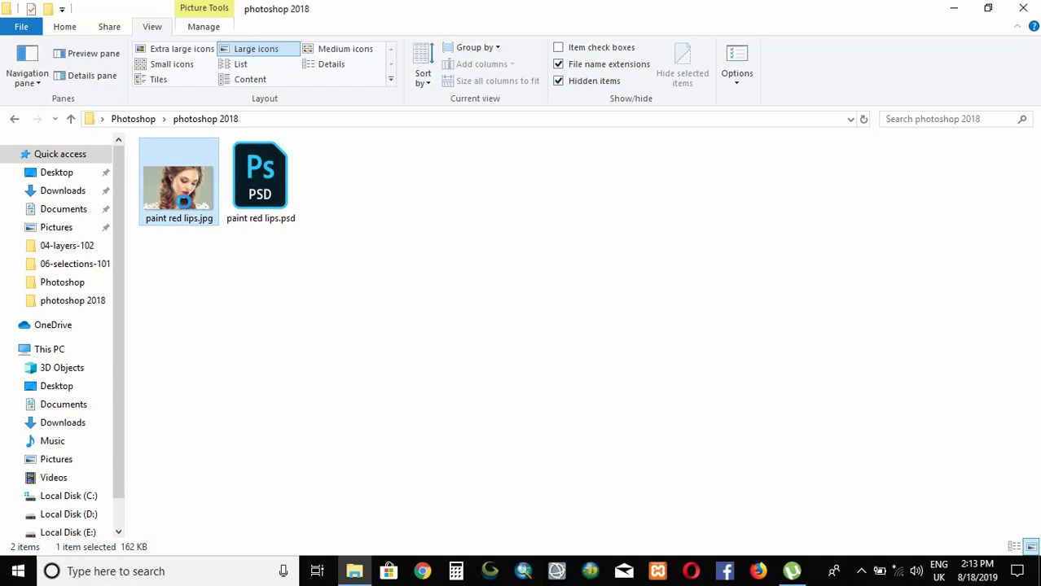
{"action": "right_click", "coordinate": [183, 203]}
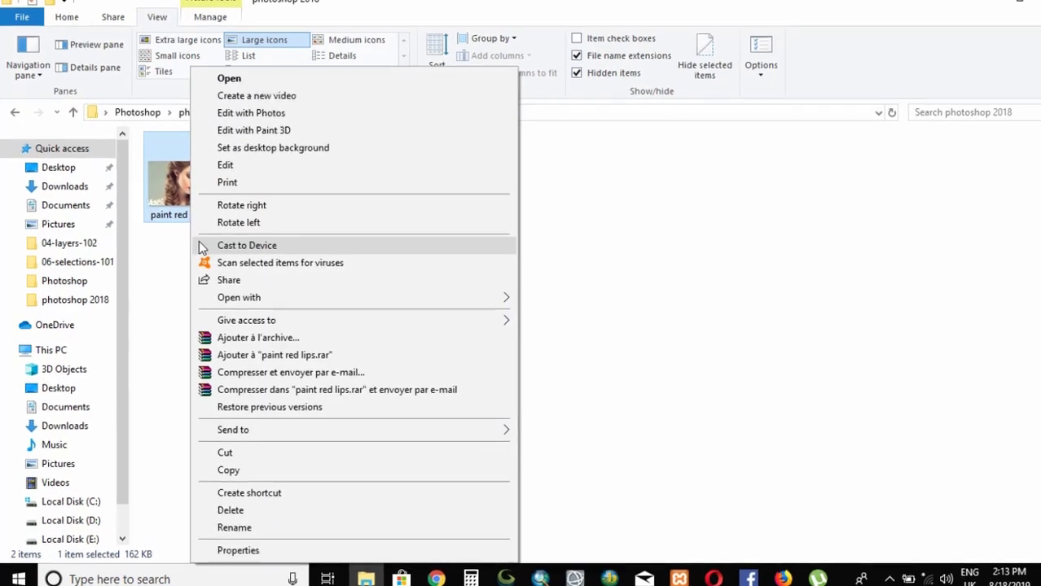
{"action": "mouse_move", "coordinate": [383, 294]}
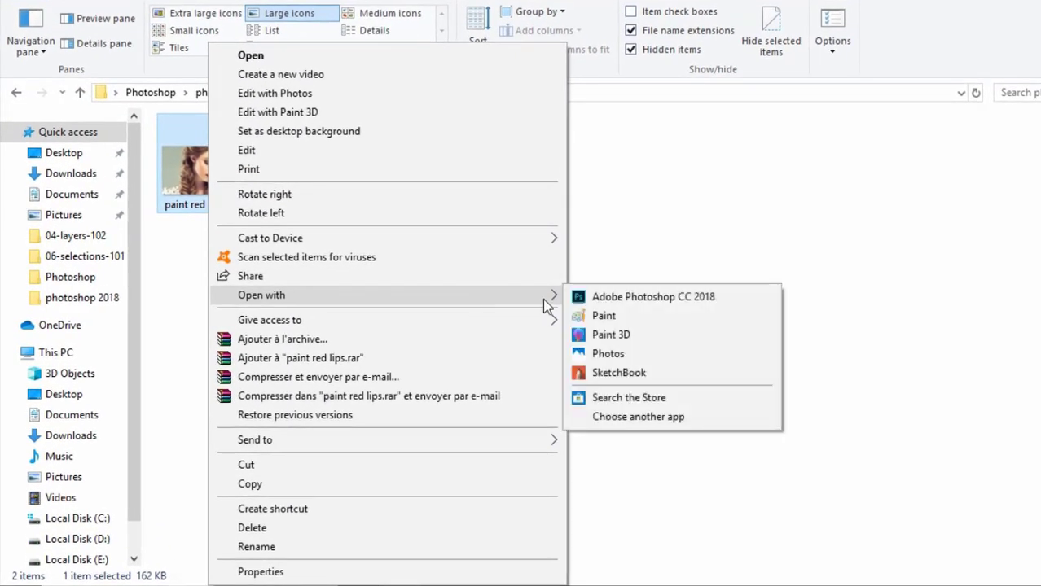
{"action": "left_click", "coordinate": [684, 296]}
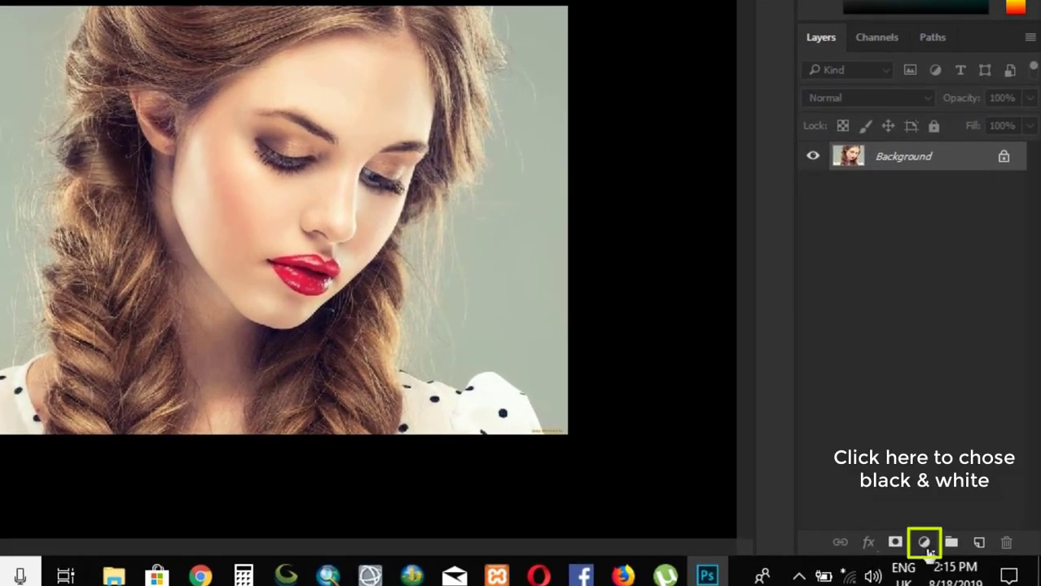
Add a Black & White 1 adjustment layer above the Background layer
{"action": "left_click", "coordinate": [924, 542]}
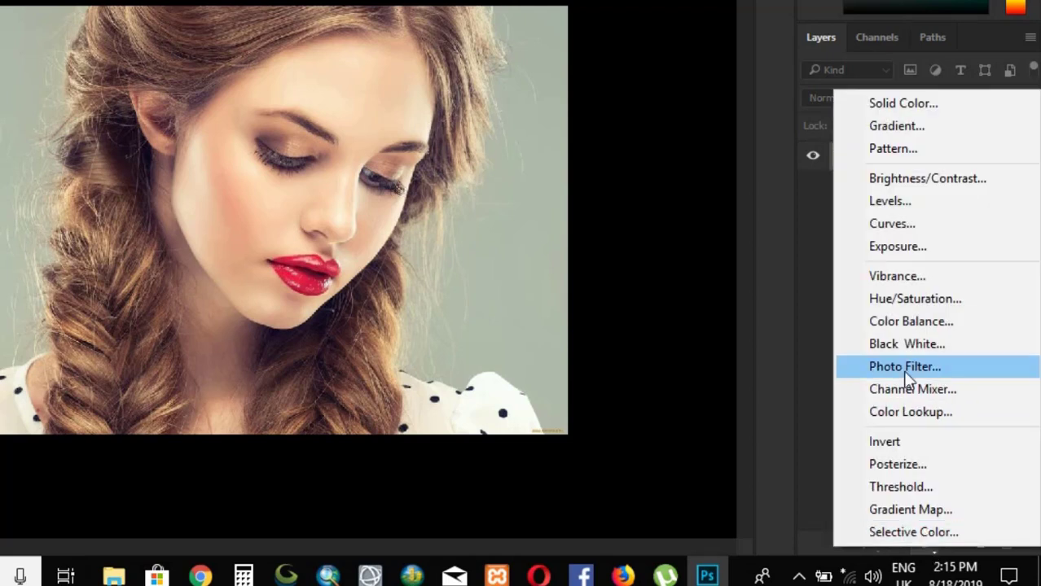
{"action": "left_click", "coordinate": [981, 352]}
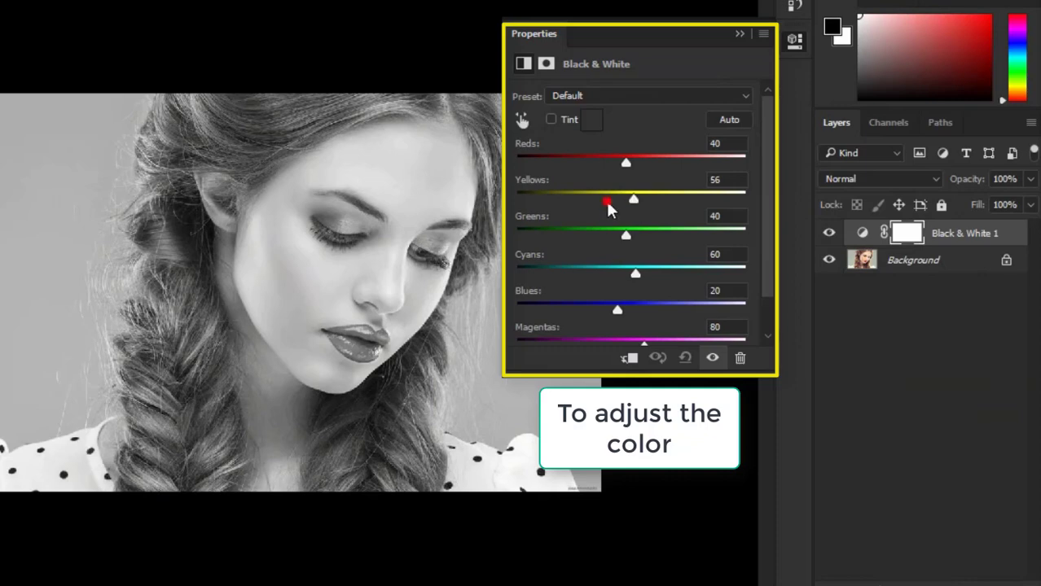
Set the Black & White mix to Yellows 83, Cyans 23, Blues -158 and Magentas 242
{"action": "mouse_move", "coordinate": [633, 201]}
{"action": "left_mouse_down"}
{"action": "mouse_move", "coordinate": [557, 201]}
{"action": "mouse_move", "coordinate": [647, 210]}
{"action": "left_mouse_up"}
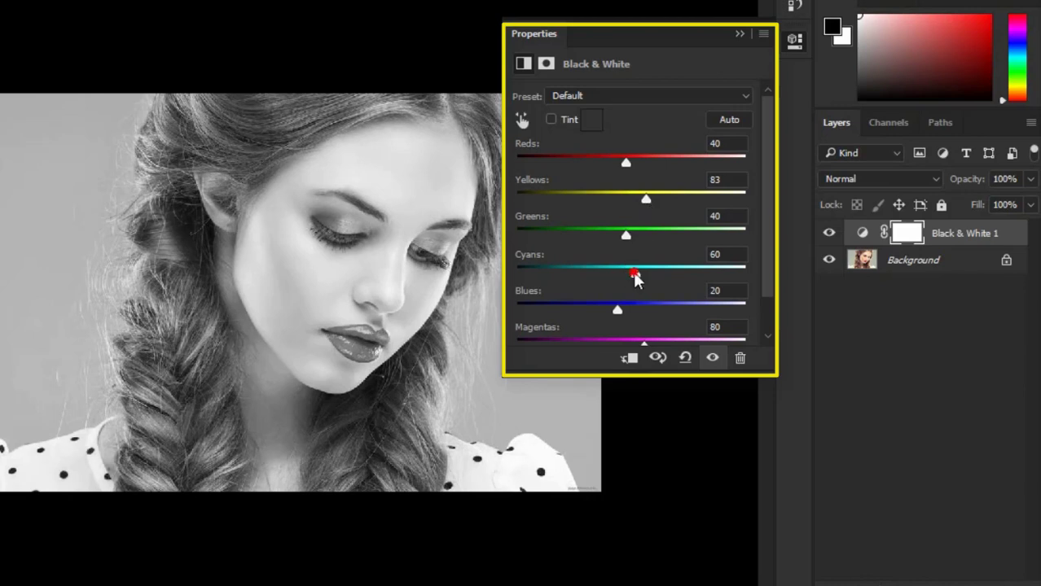
{"action": "mouse_move", "coordinate": [636, 274]}
{"action": "left_mouse_down"}
{"action": "mouse_move", "coordinate": [577, 282]}
{"action": "mouse_move", "coordinate": [618, 274]}
{"action": "left_mouse_up"}
{"action": "left_click_drag", "start_coordinate": [617, 310], "coordinate": [536, 313]}
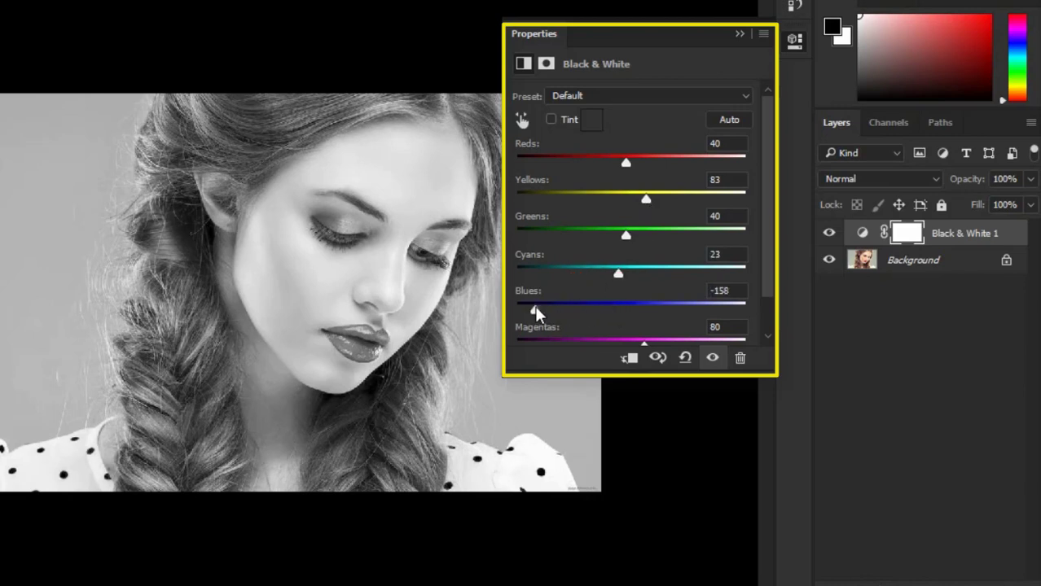
{"action": "left_click_drag", "start_coordinate": [645, 343], "coordinate": [720, 353]}
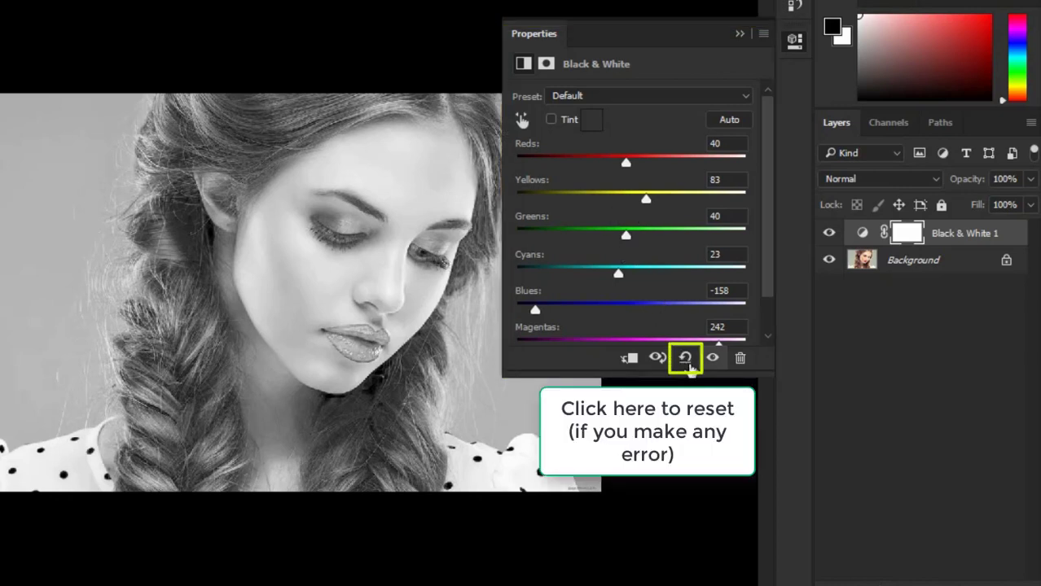
Reset the Black & White mix to defaults, then set Blues -98 and Magentas -25
{"action": "left_click", "coordinate": [685, 360]}
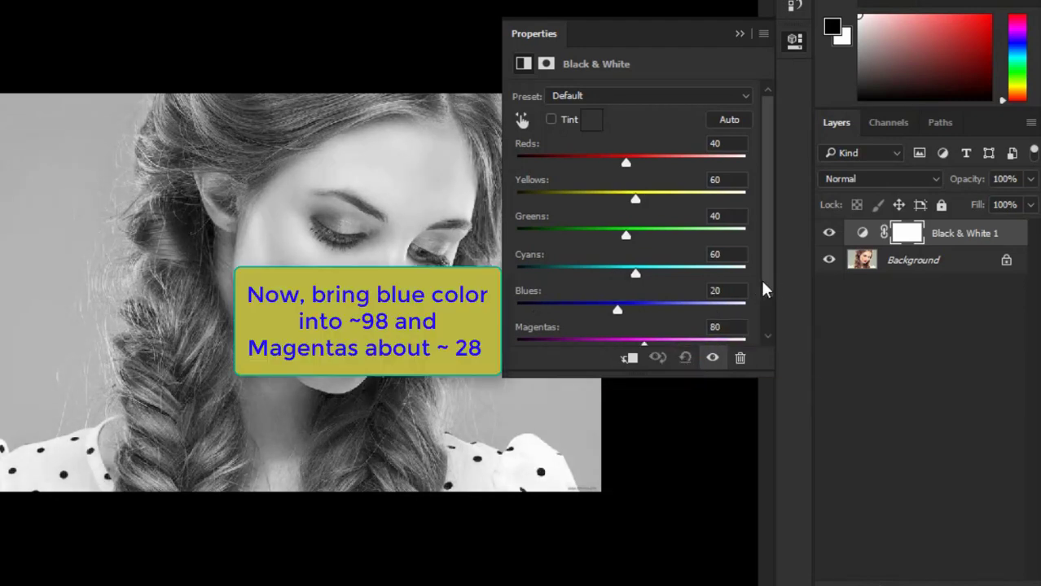
{"action": "left_click_drag", "start_coordinate": [766, 287], "coordinate": [763, 326]}
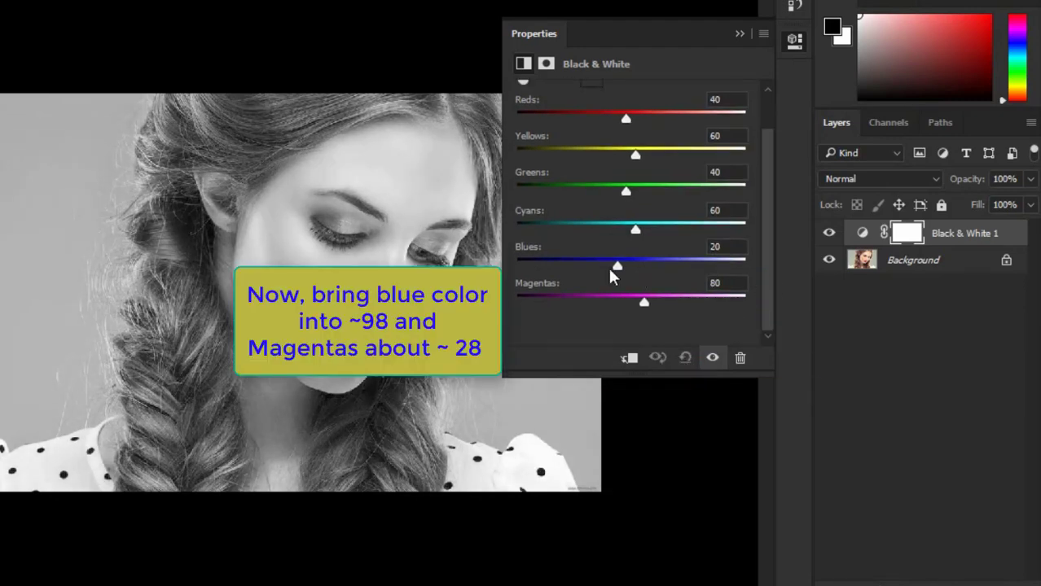
{"action": "left_click_drag", "start_coordinate": [615, 267], "coordinate": [564, 268]}
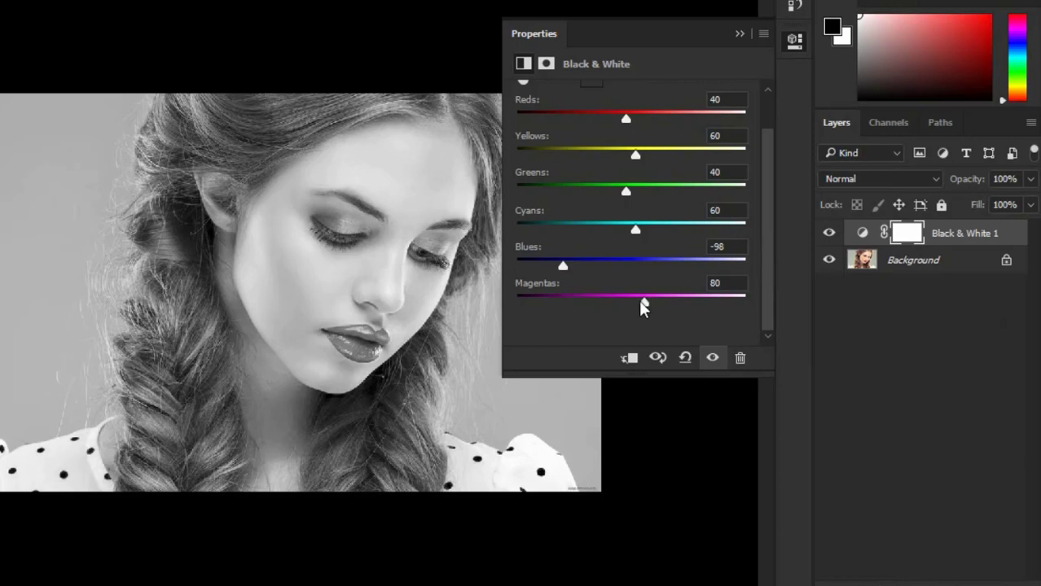
{"action": "left_click_drag", "start_coordinate": [628, 304], "coordinate": [593, 303]}
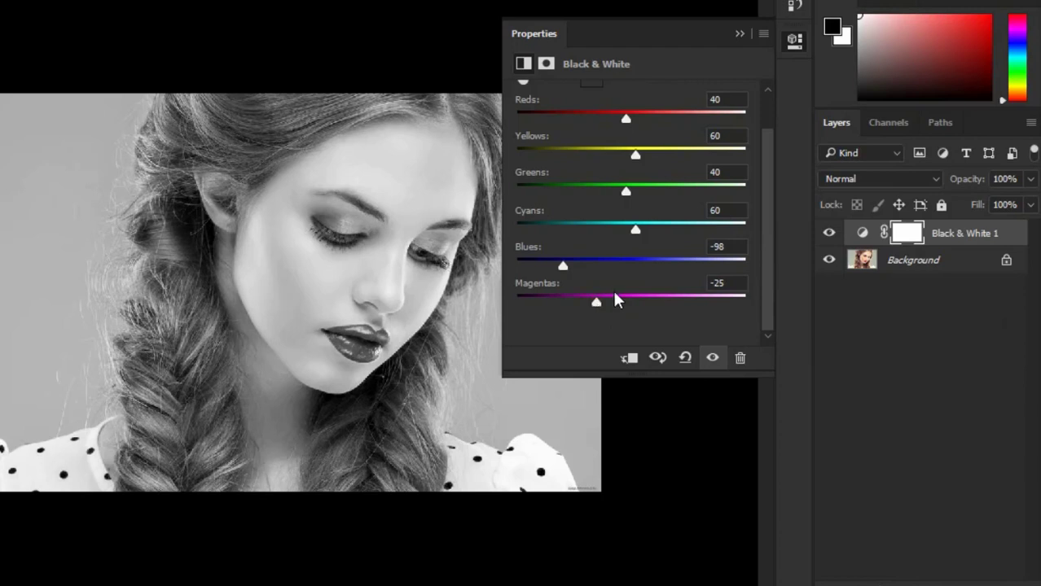
{"action": "left_click", "coordinate": [740, 35]}
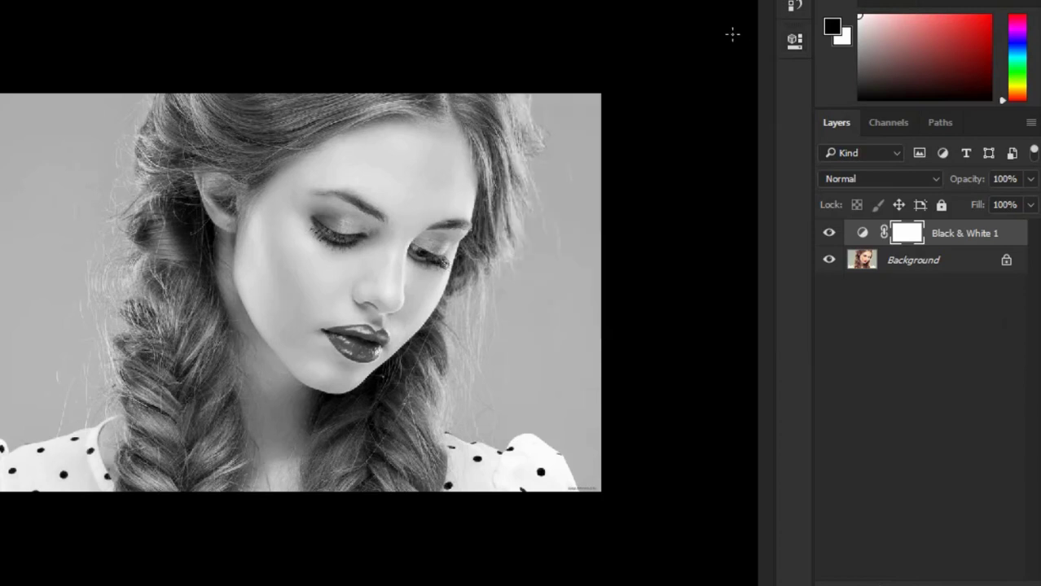
Check the Black & White 1 mask shows Density 100% and Feather 0 px, then close Properties
{"action": "double_click", "coordinate": [915, 238]}
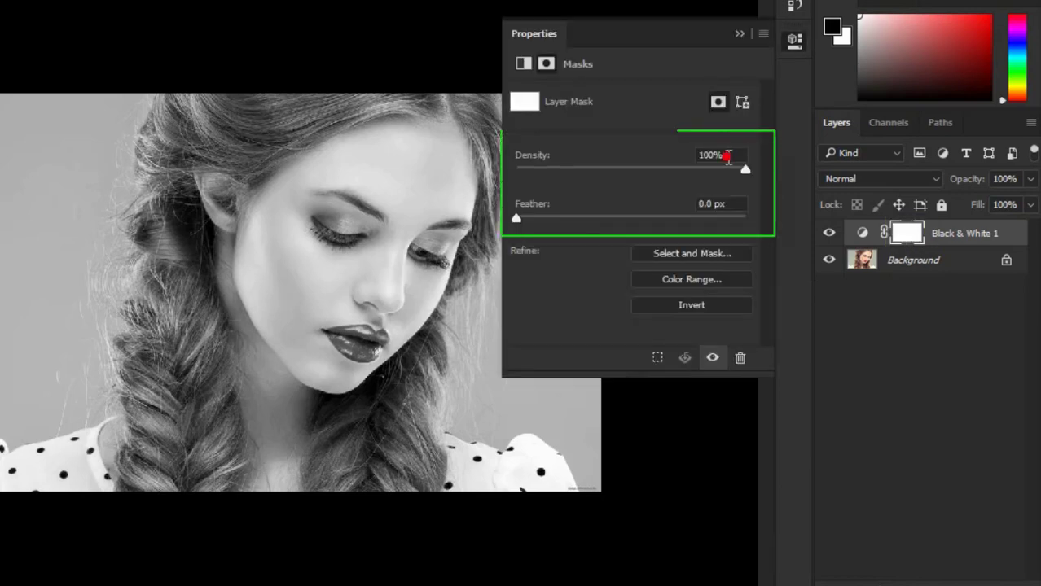
{"action": "left_click", "coordinate": [727, 156]}
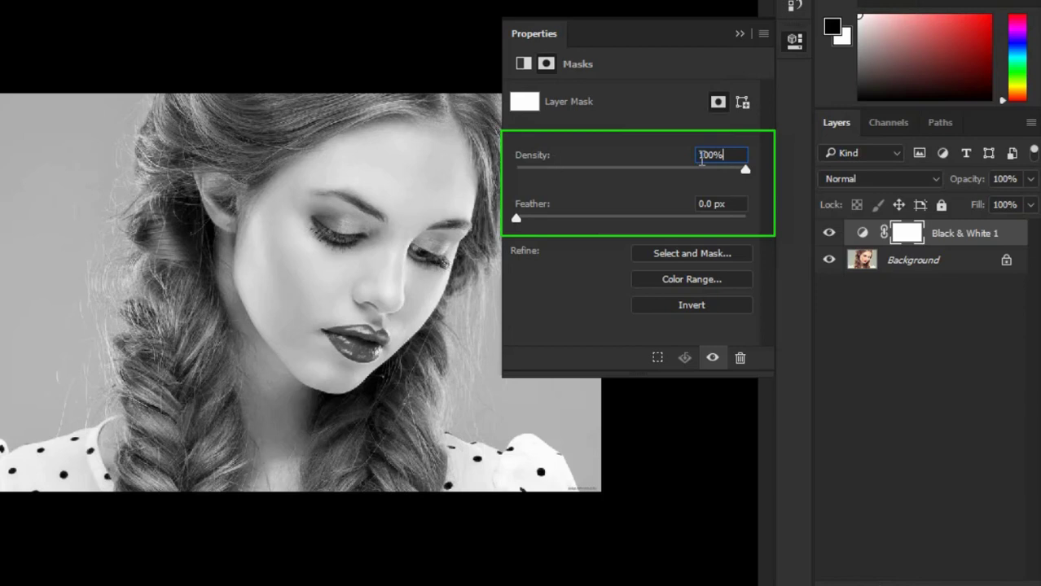
{"action": "left_click", "coordinate": [713, 206]}
{"action": "left_click", "coordinate": [740, 34]}
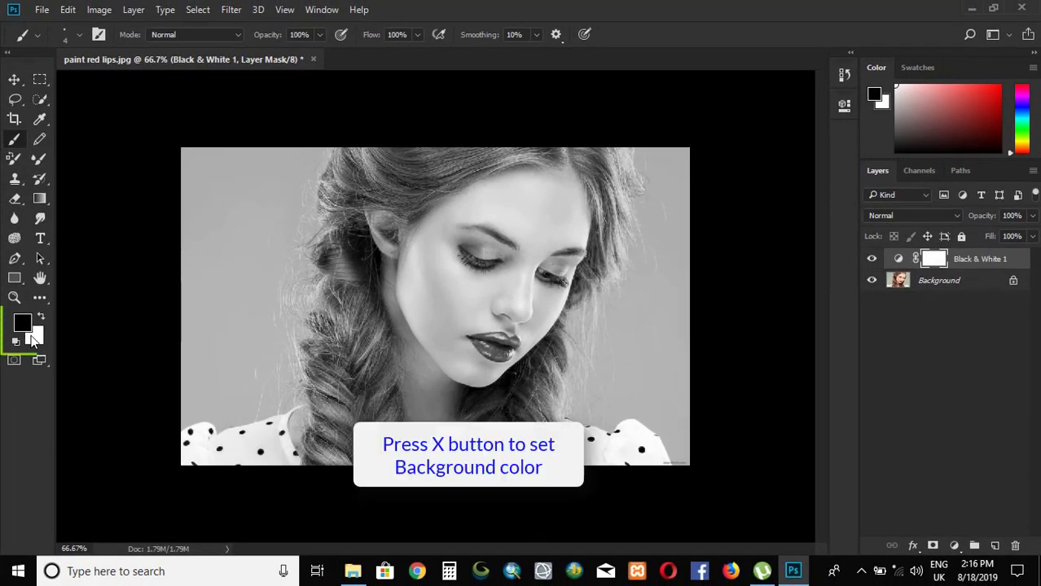
Toggle the foreground and background colours, ending with black as the foreground
{"action": "key", "text": "x"}
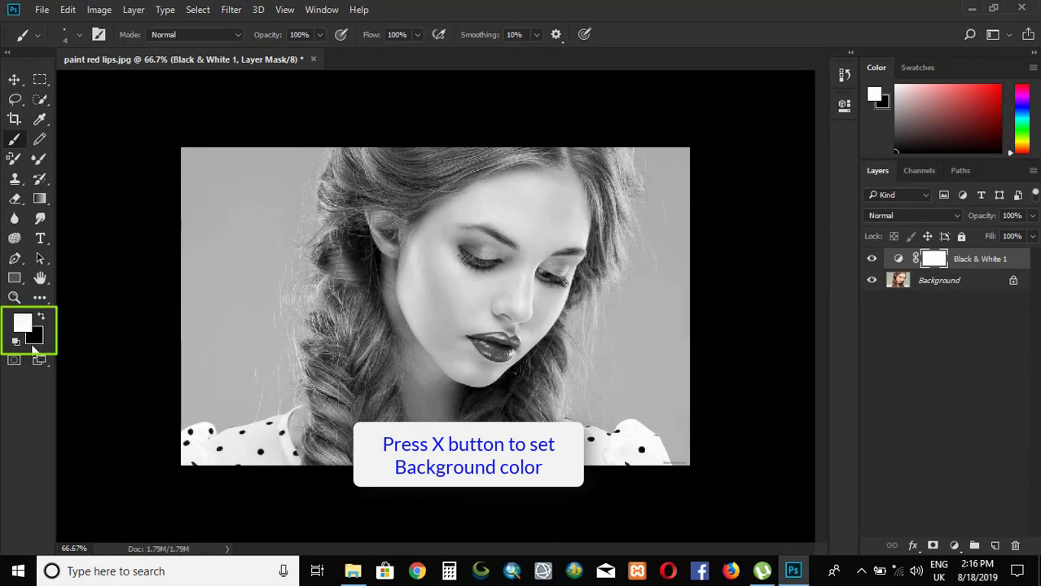
{"action": "key", "text": "x"}
{"action": "key", "text": "x"}
{"action": "key", "text": "x"}
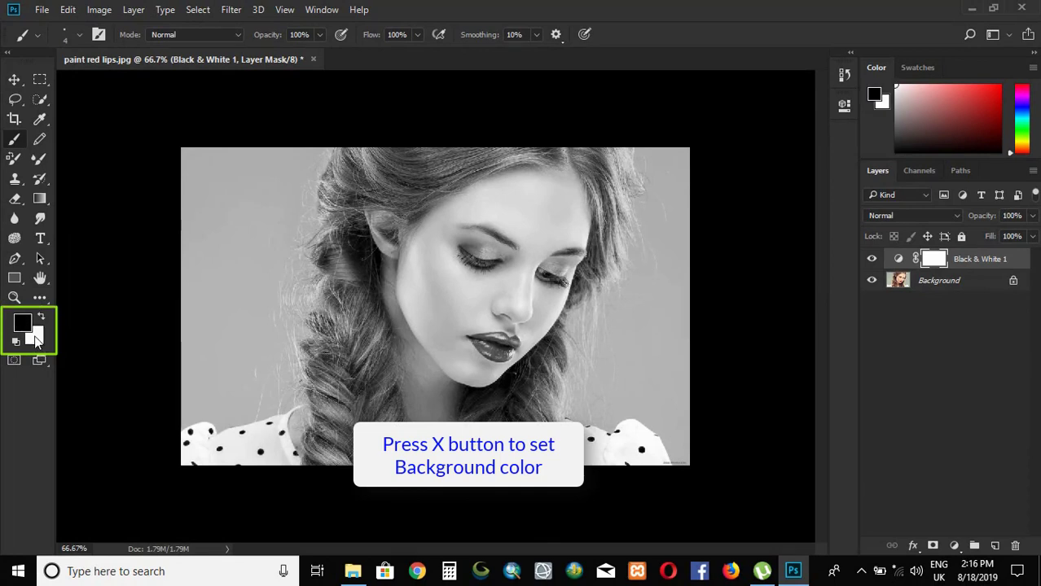
{"action": "key", "text": "x"}
{"action": "key", "text": "x"}
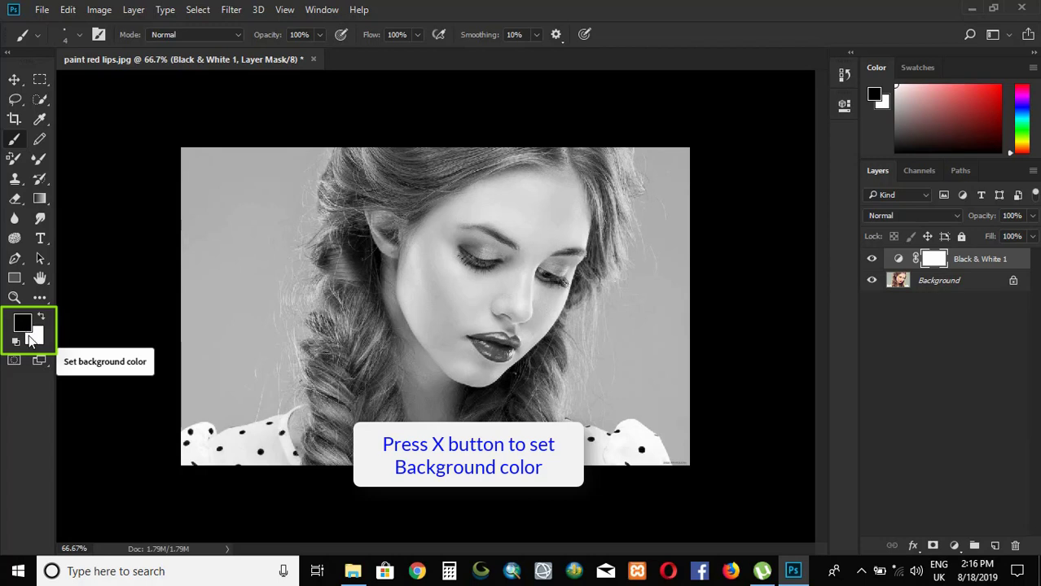
{"action": "key", "text": "x"}
{"action": "key", "text": "x"}
{"action": "key", "text": "x"}
{"action": "key", "text": "x"}
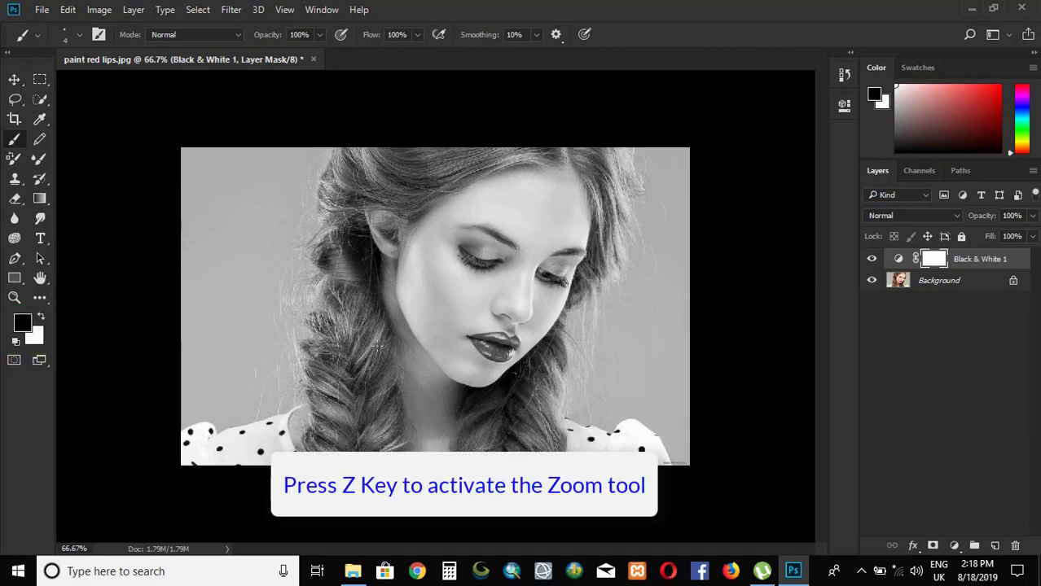
Zoom in on the lips to 700% and select the Brush tool
{"action": "key", "text": "z"}
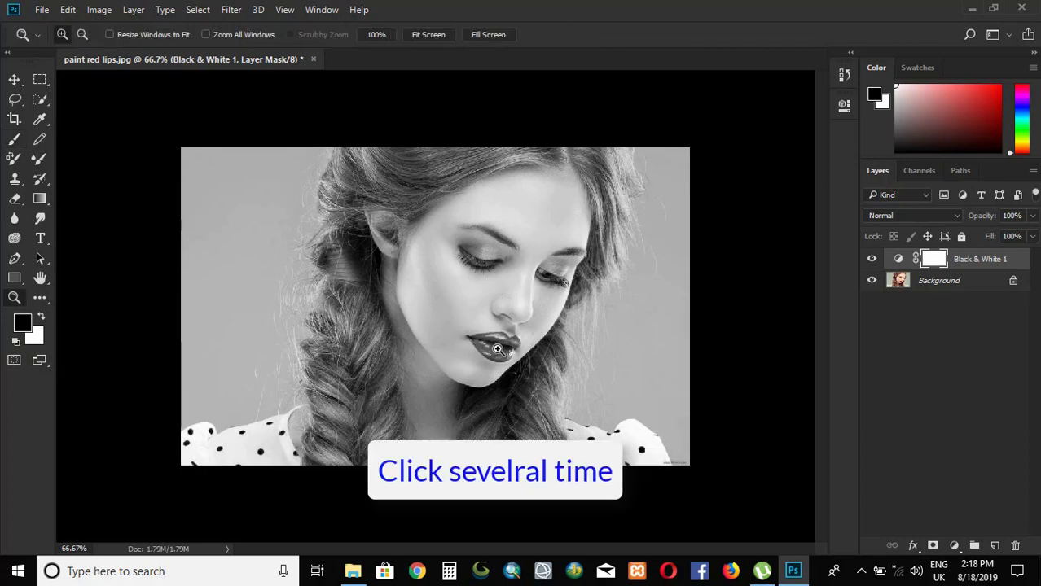
{"action": "left_click", "coordinate": [499, 348]}
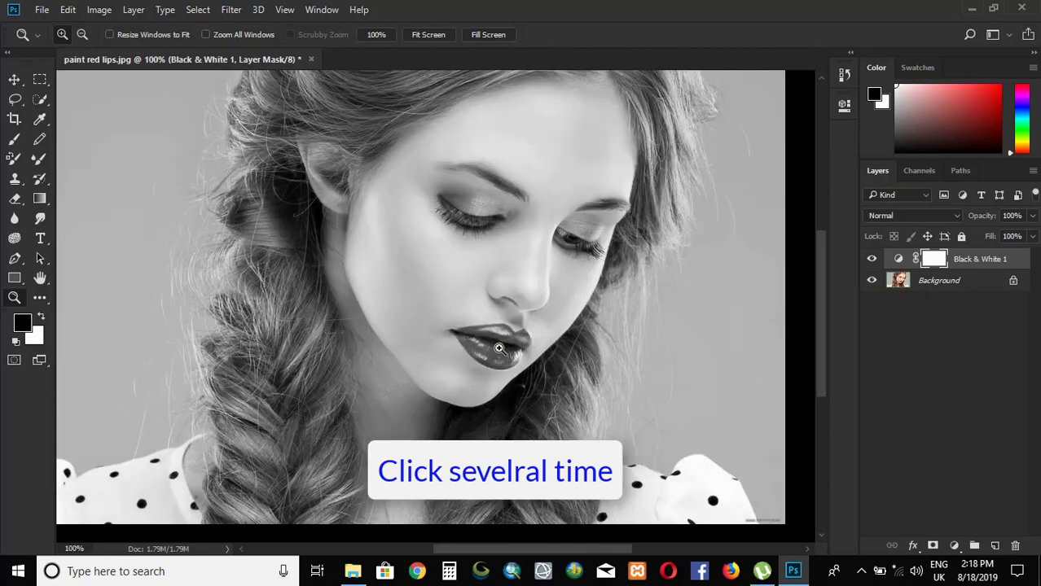
{"action": "left_click", "coordinate": [499, 348]}
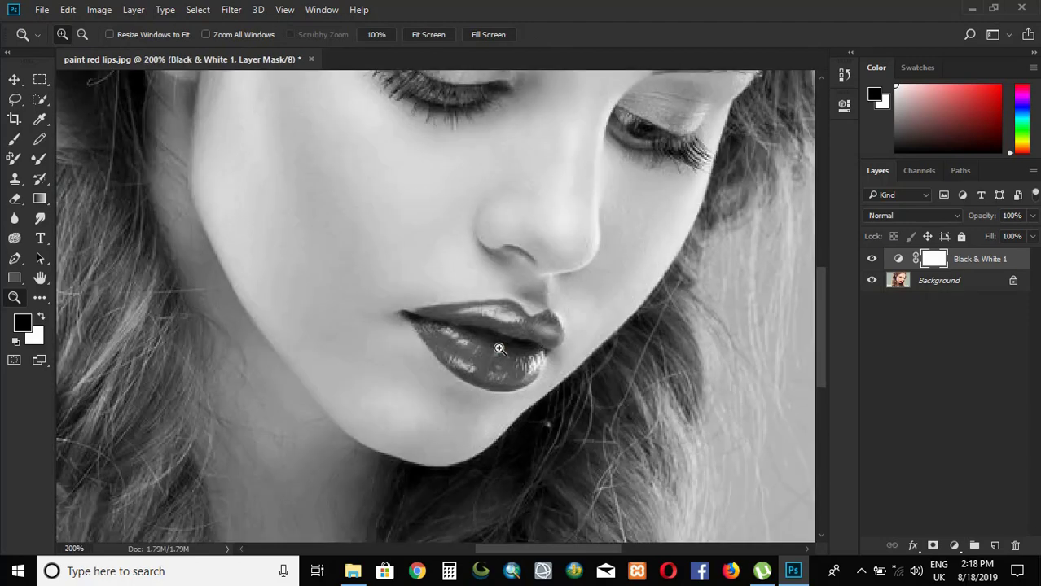
{"action": "left_click", "coordinate": [500, 348]}
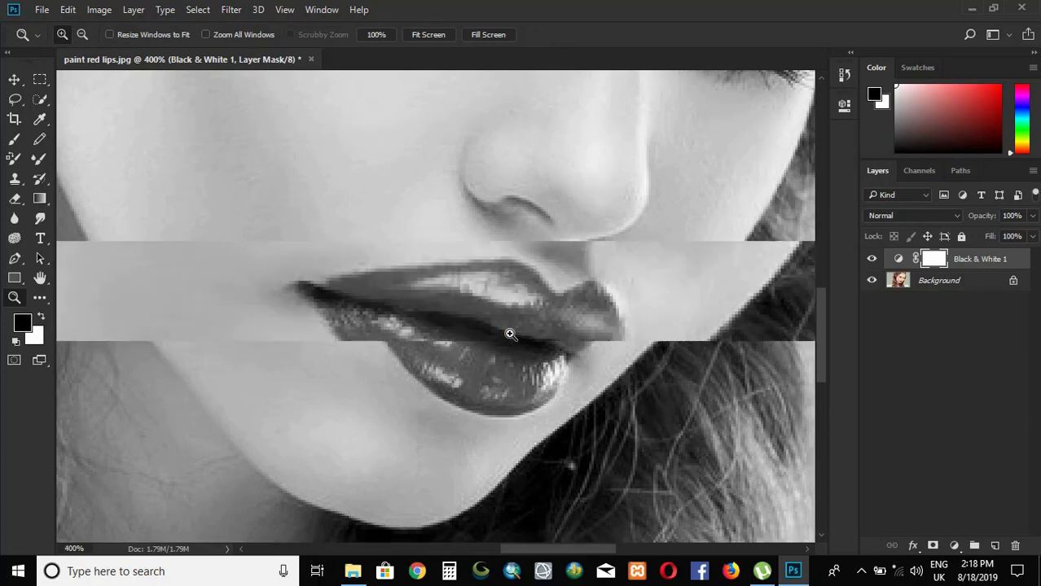
{"action": "left_click", "coordinate": [454, 458]}
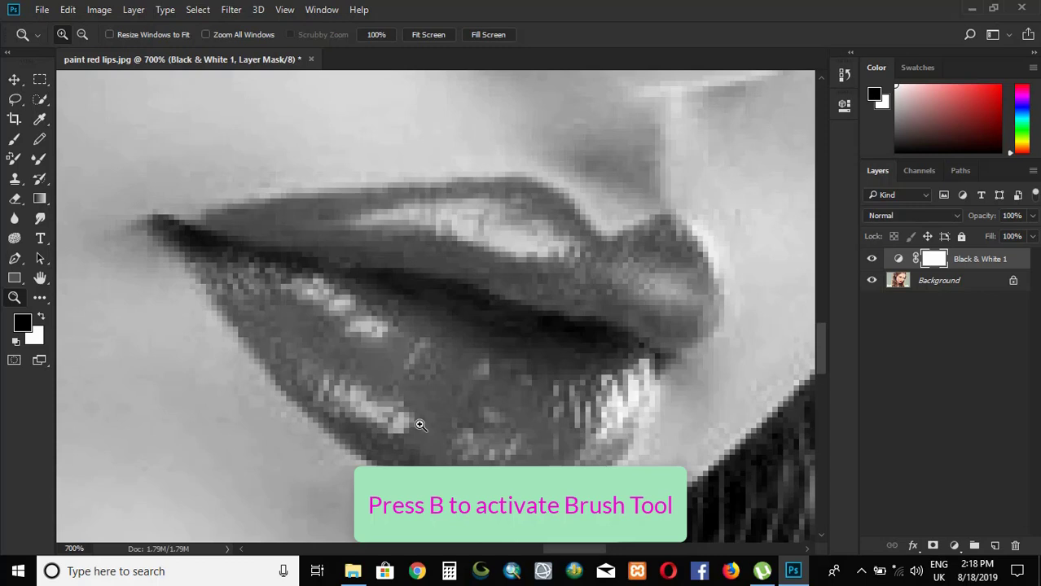
{"action": "key", "text": "b"}
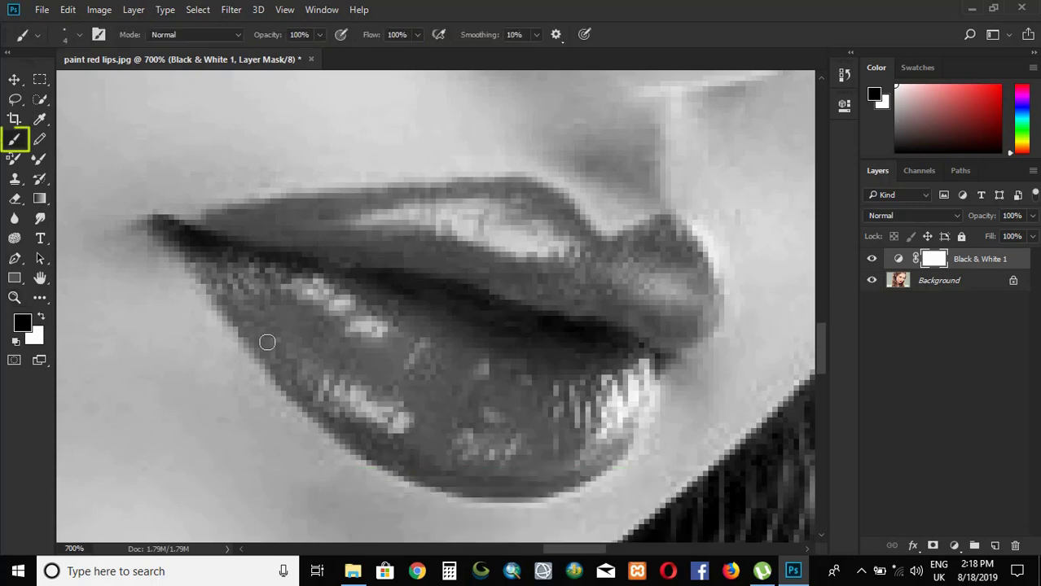
Make the brush a 30 px tip with 0% hardness in Brush Settings
{"action": "left_click", "coordinate": [18, 145]}
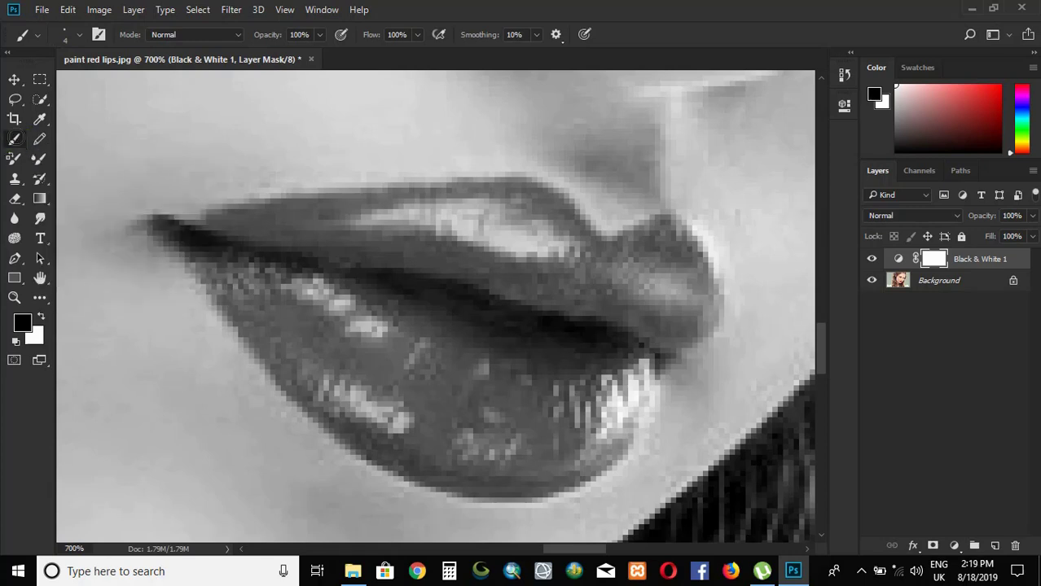
{"action": "left_click", "coordinate": [326, 13]}
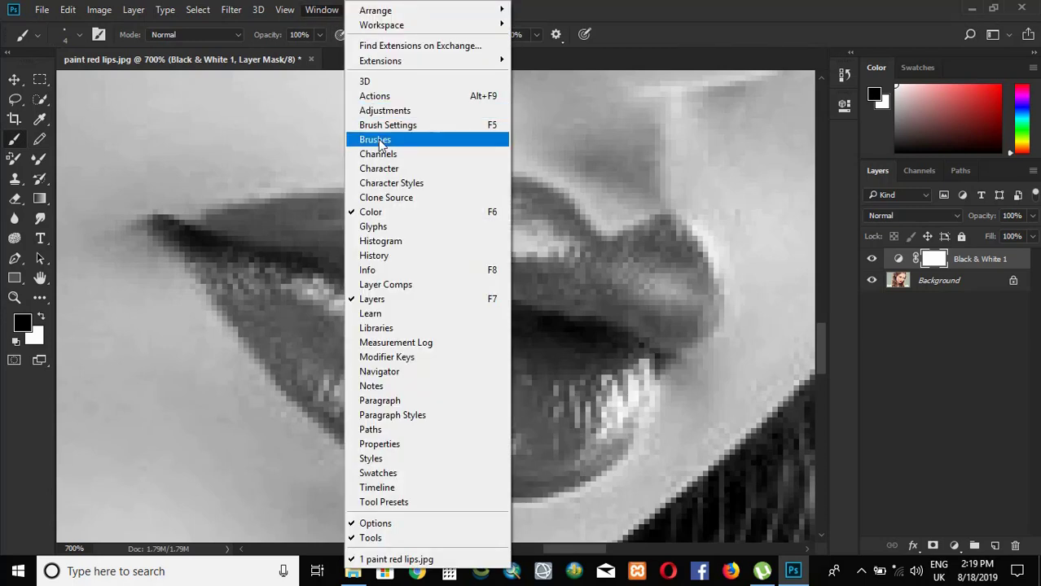
{"action": "left_click", "coordinate": [438, 144]}
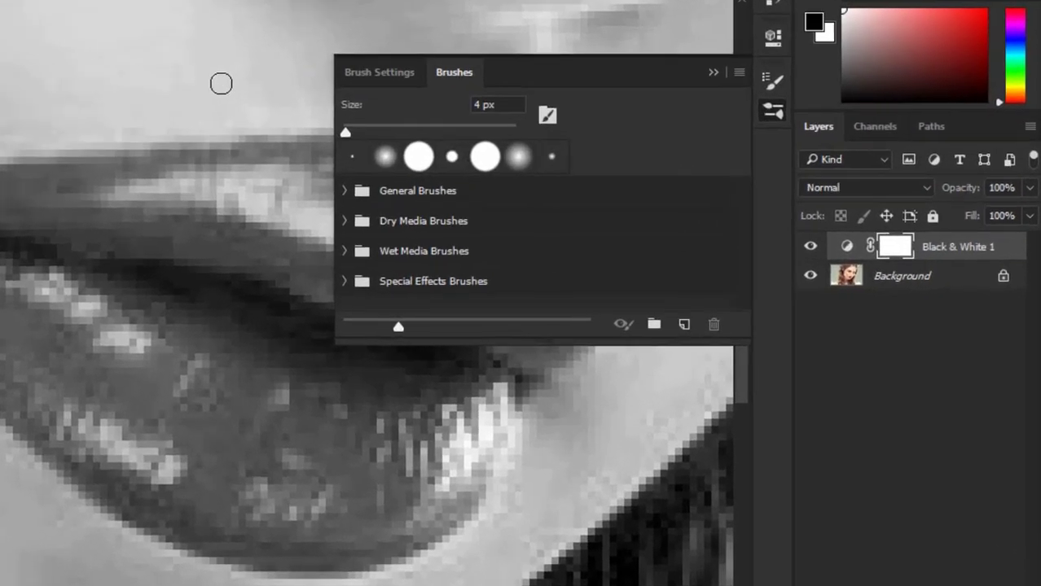
{"action": "left_click", "coordinate": [392, 72]}
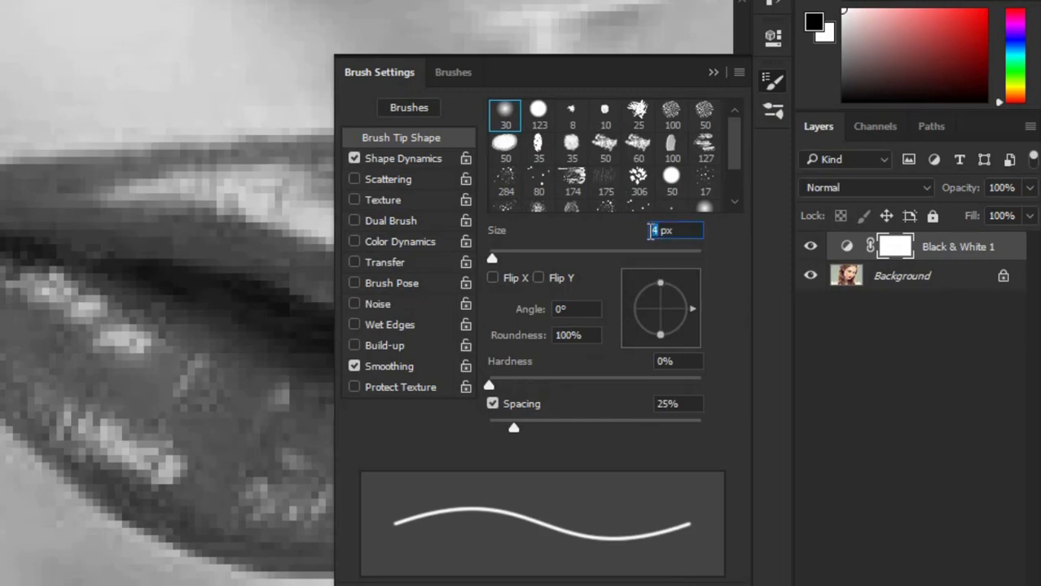
{"action": "type", "text": "30"}
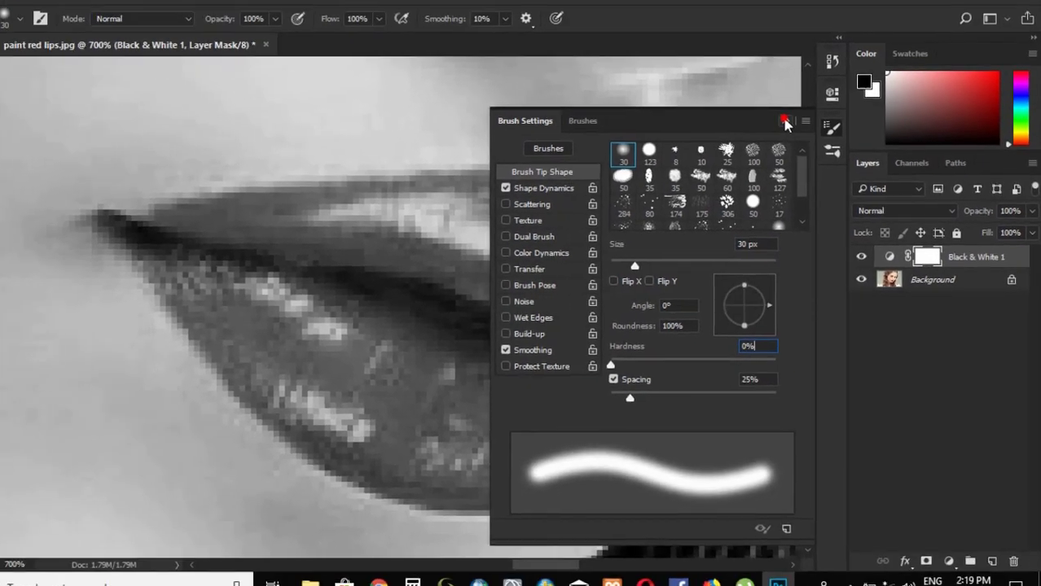
{"action": "left_click", "coordinate": [784, 121]}
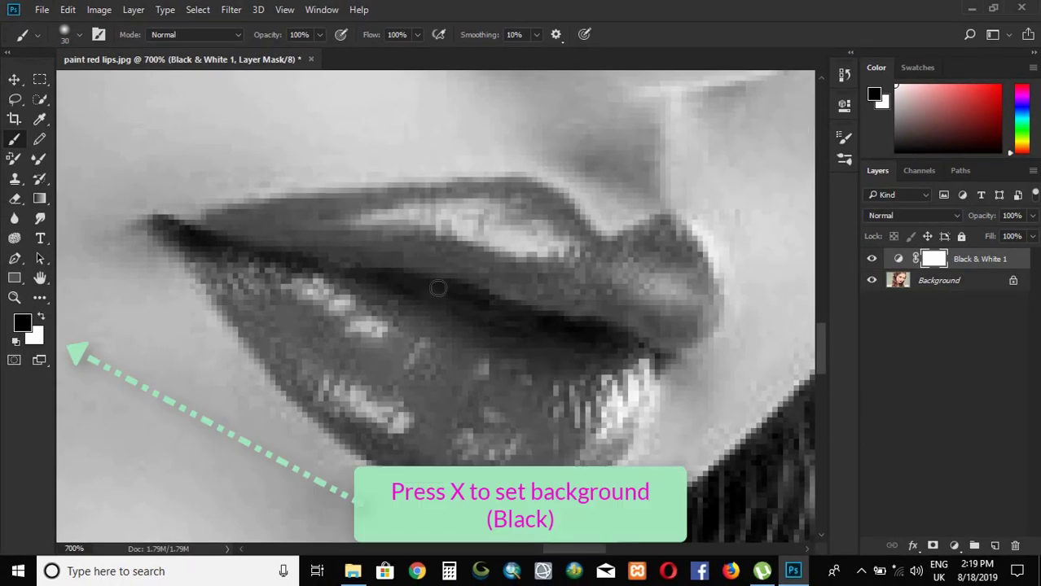
Paint black on the mask across the upper lip, lower lip and right mouth corner to reveal red
{"action": "key", "text": "x"}
{"action": "key", "text": "x"}
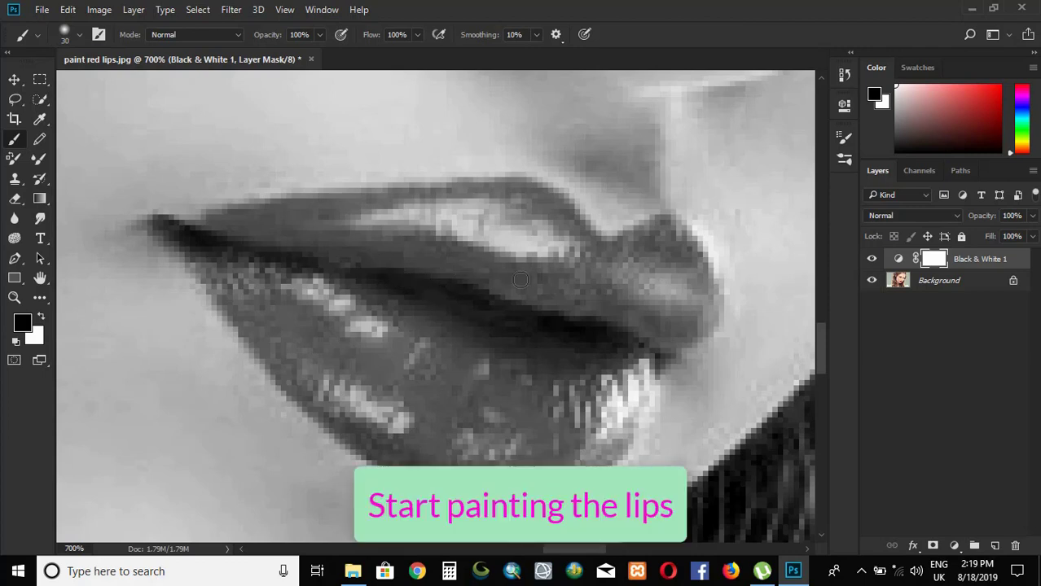
{"action": "mouse_move", "coordinate": [496, 254]}
{"action": "left_mouse_down"}
{"action": "mouse_move", "coordinate": [267, 257]}
{"action": "mouse_move", "coordinate": [393, 323]}
{"action": "left_mouse_up"}
{"action": "mouse_move", "coordinate": [362, 356]}
{"action": "left_mouse_down"}
{"action": "mouse_move", "coordinate": [618, 392]}
{"action": "mouse_move", "coordinate": [497, 341]}
{"action": "left_mouse_up"}
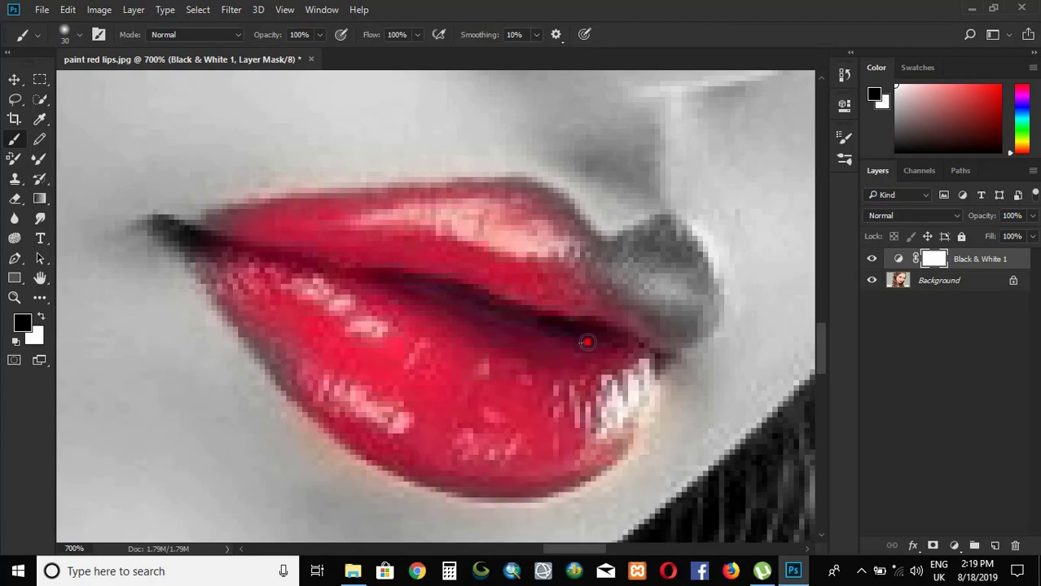
{"action": "left_click_drag", "start_coordinate": [414, 294], "coordinate": [665, 348]}
{"action": "mouse_move", "coordinate": [685, 312]}
{"action": "left_mouse_down"}
{"action": "mouse_move", "coordinate": [660, 267]}
{"action": "mouse_move", "coordinate": [632, 267]}
{"action": "left_mouse_up"}
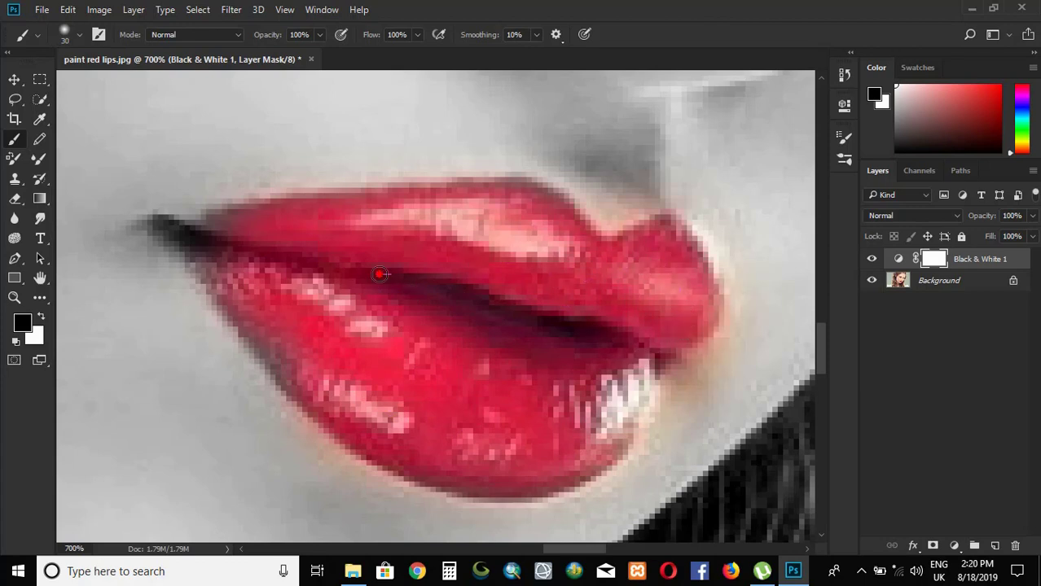
{"action": "left_click_drag", "start_coordinate": [318, 279], "coordinate": [231, 257]}
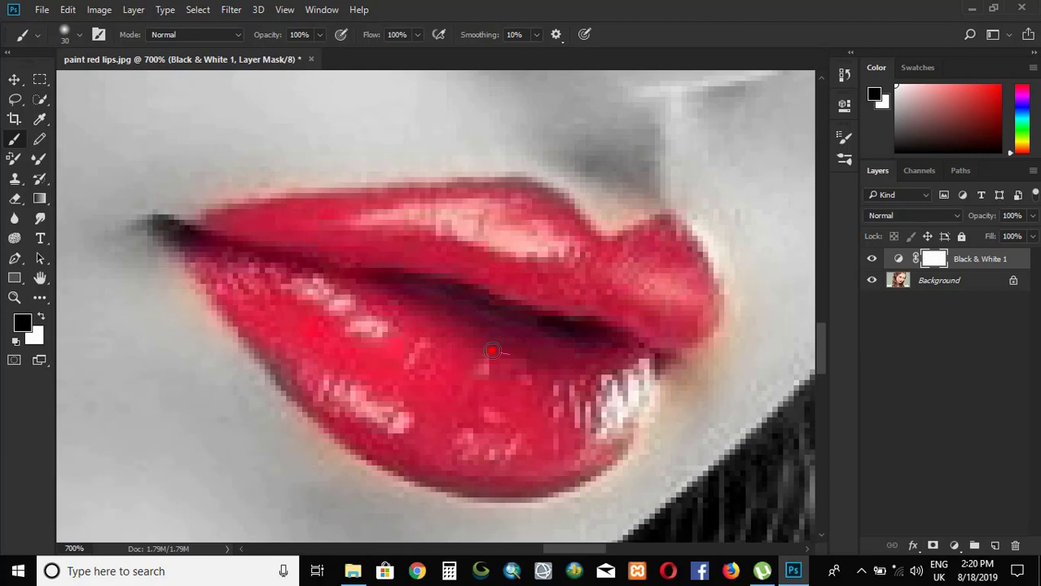
Touch up grey spots on the lower lip, paint the left corner, and add a stray cheek stroke
{"action": "left_click_drag", "start_coordinate": [377, 382], "coordinate": [334, 363]}
{"action": "mouse_move", "coordinate": [427, 328]}
{"action": "left_mouse_down"}
{"action": "mouse_move", "coordinate": [403, 294]}
{"action": "mouse_move", "coordinate": [462, 230]}
{"action": "left_mouse_up"}
{"action": "mouse_move", "coordinate": [462, 230]}
{"action": "left_mouse_down"}
{"action": "mouse_move", "coordinate": [626, 395]}
{"action": "mouse_move", "coordinate": [554, 441]}
{"action": "left_mouse_up"}
{"action": "mouse_move", "coordinate": [465, 474]}
{"action": "left_mouse_down"}
{"action": "mouse_move", "coordinate": [384, 410]}
{"action": "mouse_move", "coordinate": [449, 426]}
{"action": "left_mouse_up"}
{"action": "key", "text": "bracketright"}
{"action": "key", "text": "bracketright"}
{"action": "key", "text": "bracketleft"}
{"action": "key", "text": "bracketleft"}
{"action": "key", "text": "bracketleft"}
{"action": "mouse_move", "coordinate": [195, 232]}
{"action": "left_mouse_down"}
{"action": "mouse_move", "coordinate": [163, 223]}
{"action": "mouse_move", "coordinate": [222, 248]}
{"action": "mouse_move", "coordinate": [163, 228]}
{"action": "mouse_move", "coordinate": [190, 249]}
{"action": "left_mouse_up"}
{"action": "left_click_drag", "start_coordinate": [167, 419], "coordinate": [204, 440]}
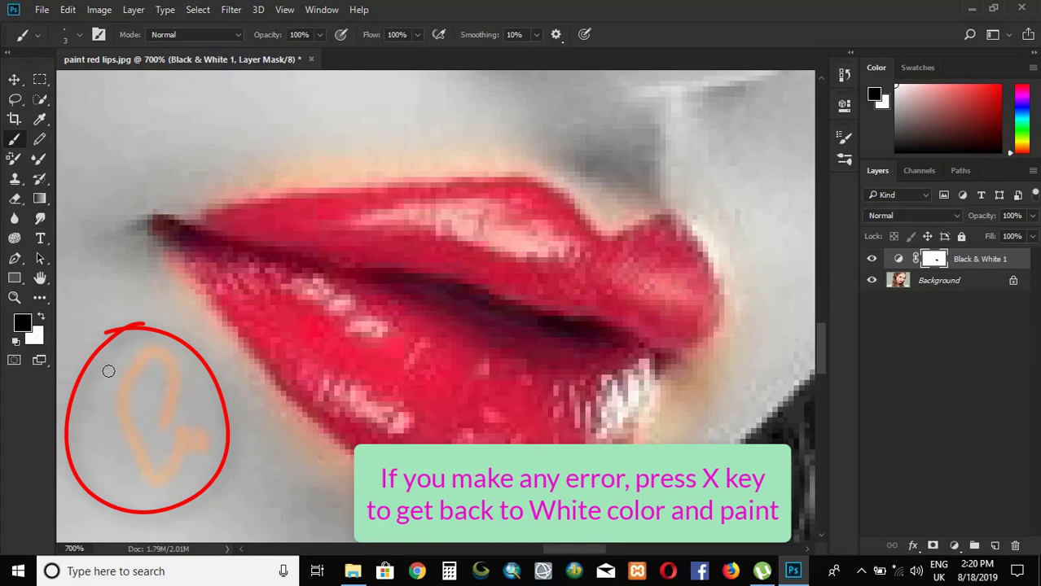
Paint white on the mask to remove the stray cheek stroke and the orange fringe around the lips
{"action": "key", "text": "x"}
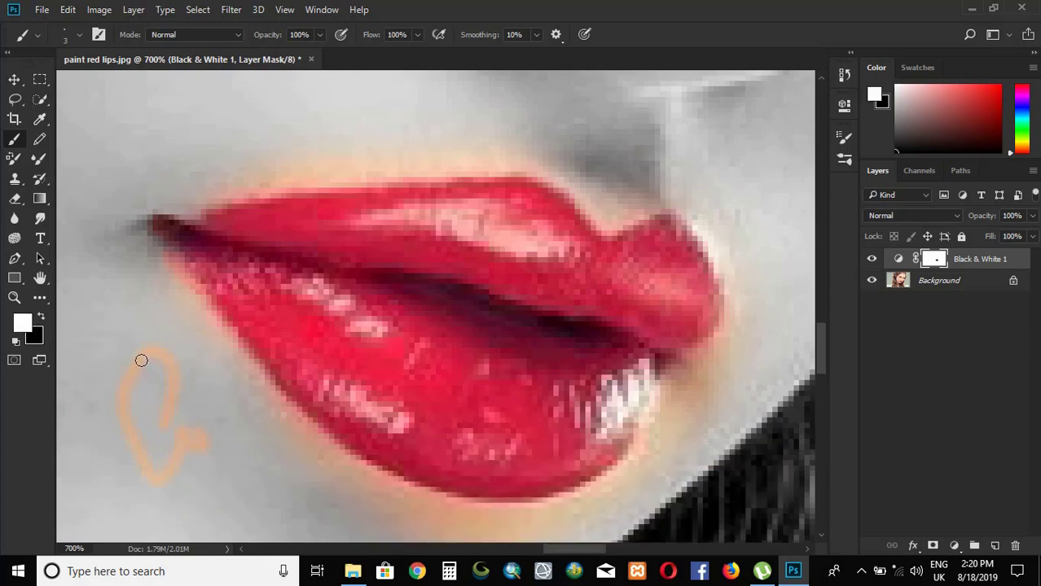
{"action": "mouse_move", "coordinate": [141, 360]}
{"action": "left_mouse_down"}
{"action": "mouse_move", "coordinate": [136, 400]}
{"action": "mouse_move", "coordinate": [162, 465]}
{"action": "mouse_move", "coordinate": [167, 356]}
{"action": "mouse_move", "coordinate": [122, 415]}
{"action": "mouse_move", "coordinate": [165, 478]}
{"action": "mouse_move", "coordinate": [325, 479]}
{"action": "mouse_move", "coordinate": [233, 383]}
{"action": "left_mouse_up"}
{"action": "left_click_drag", "start_coordinate": [428, 523], "coordinate": [255, 390]}
{"action": "left_click_drag", "start_coordinate": [255, 389], "coordinate": [148, 235]}
{"action": "mouse_move", "coordinate": [513, 135]}
{"action": "left_mouse_down"}
{"action": "mouse_move", "coordinate": [246, 156]}
{"action": "mouse_move", "coordinate": [545, 144]}
{"action": "mouse_move", "coordinate": [309, 147]}
{"action": "mouse_move", "coordinate": [268, 166]}
{"action": "left_mouse_up"}
Restore black as foreground, shrink the brush to 3 px, and fit the image on screen
{"action": "key", "text": "x"}
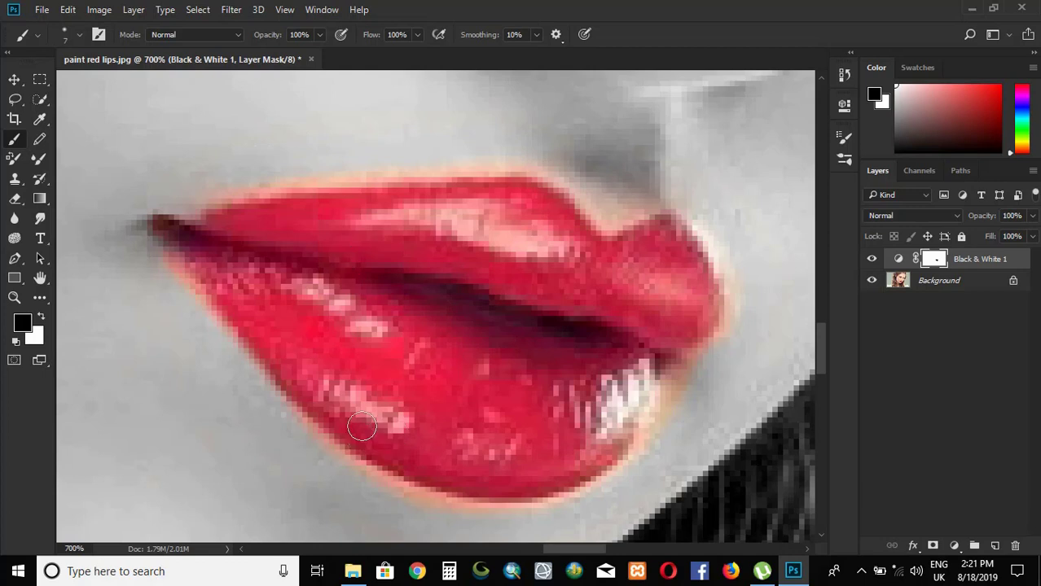
{"action": "key", "text": "bracketright"}
{"action": "key", "text": "bracketleft"}
{"action": "key", "text": "bracketleft"}
{"action": "key", "text": "bracketleft"}
{"action": "key", "text": "bracketleft"}
{"action": "key", "text": "bracketleft"}
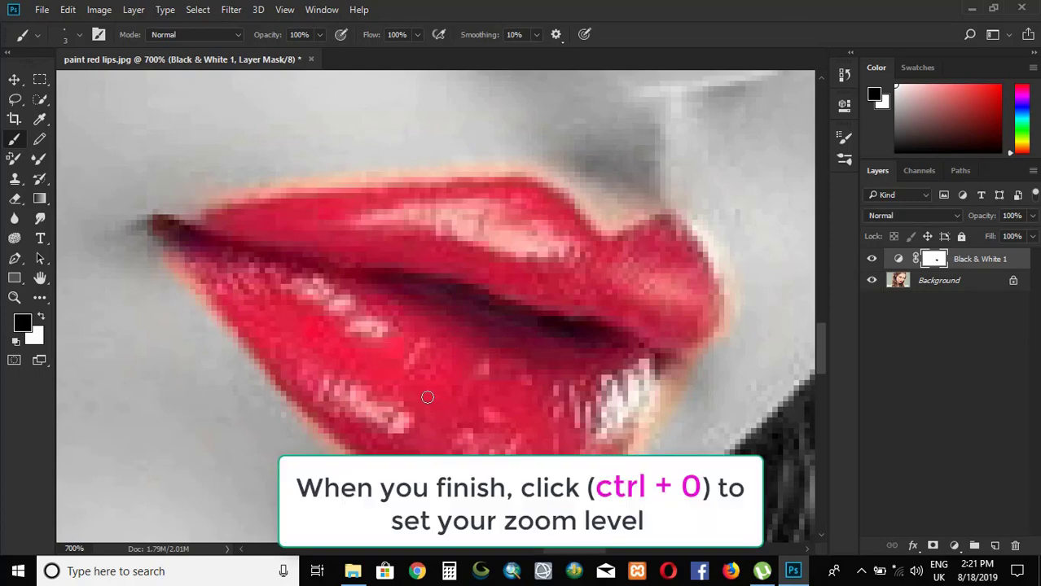
{"action": "key", "text": "ctrl+0"}
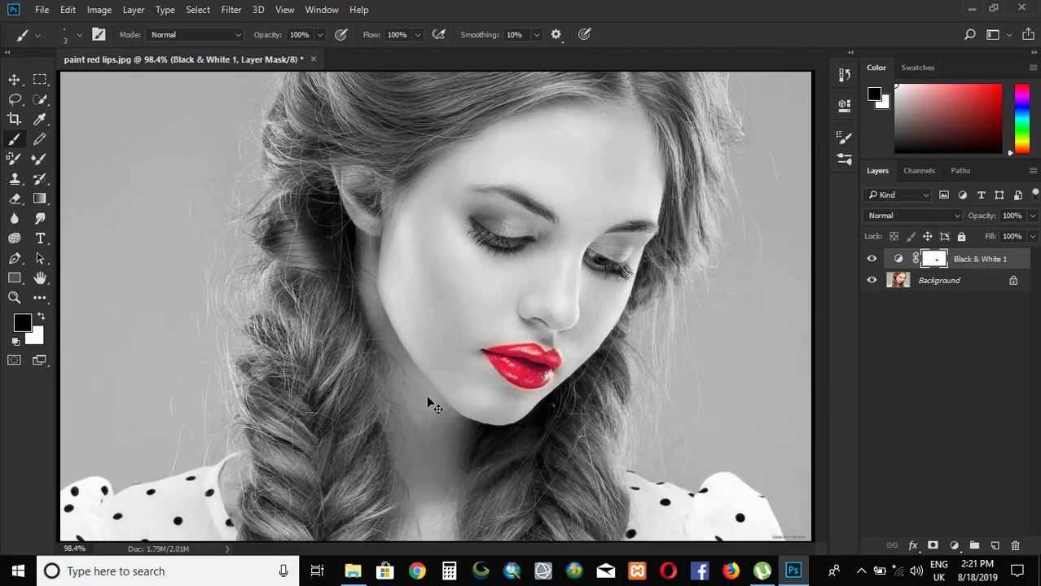
Zoom from 100% into the lips and chin, with a white Brush ready for mask painting
{"action": "key", "text": "ctrl+1"}
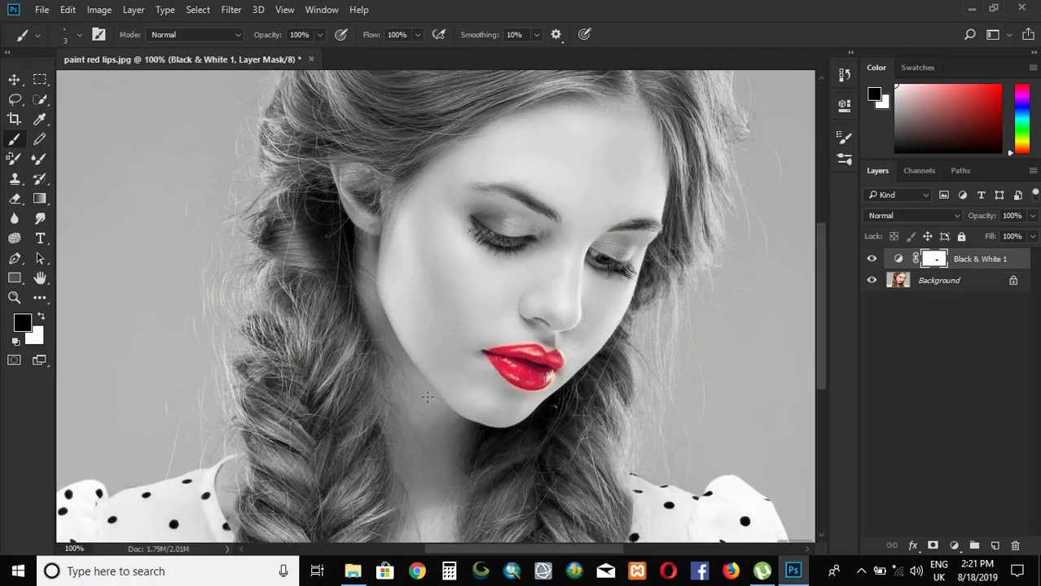
{"action": "key", "text": "z"}
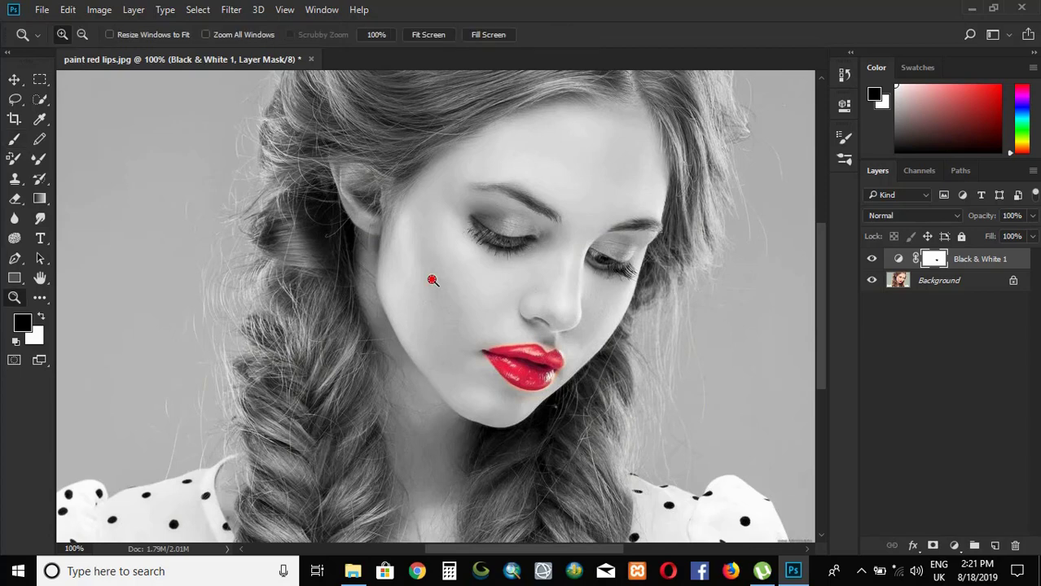
{"action": "mouse_move", "coordinate": [431, 274]}
{"action": "left_mouse_down"}
{"action": "mouse_move", "coordinate": [544, 411]}
{"action": "mouse_move", "coordinate": [623, 440]}
{"action": "left_mouse_up"}
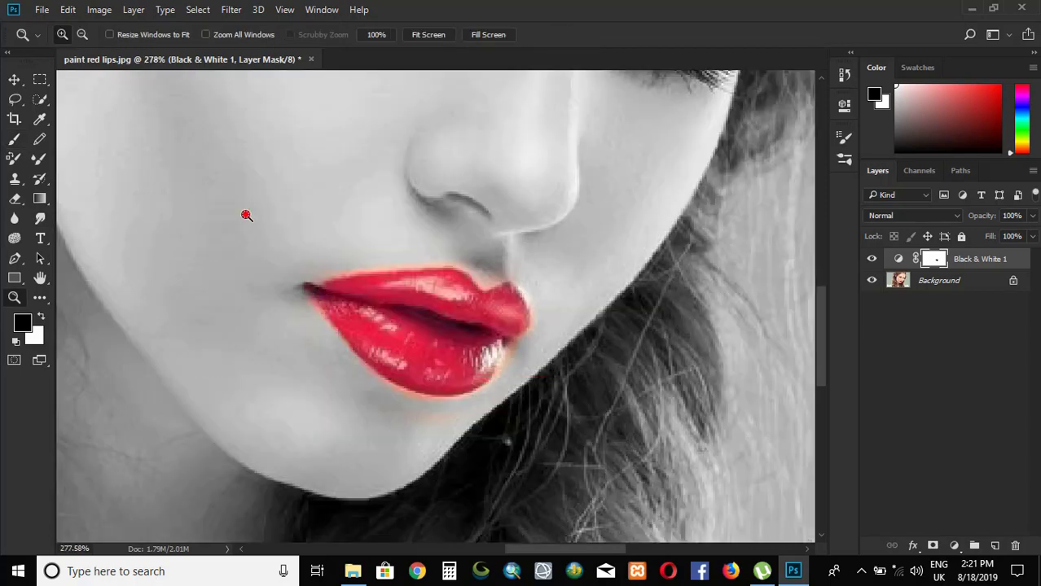
{"action": "left_click_drag", "start_coordinate": [245, 215], "coordinate": [549, 469]}
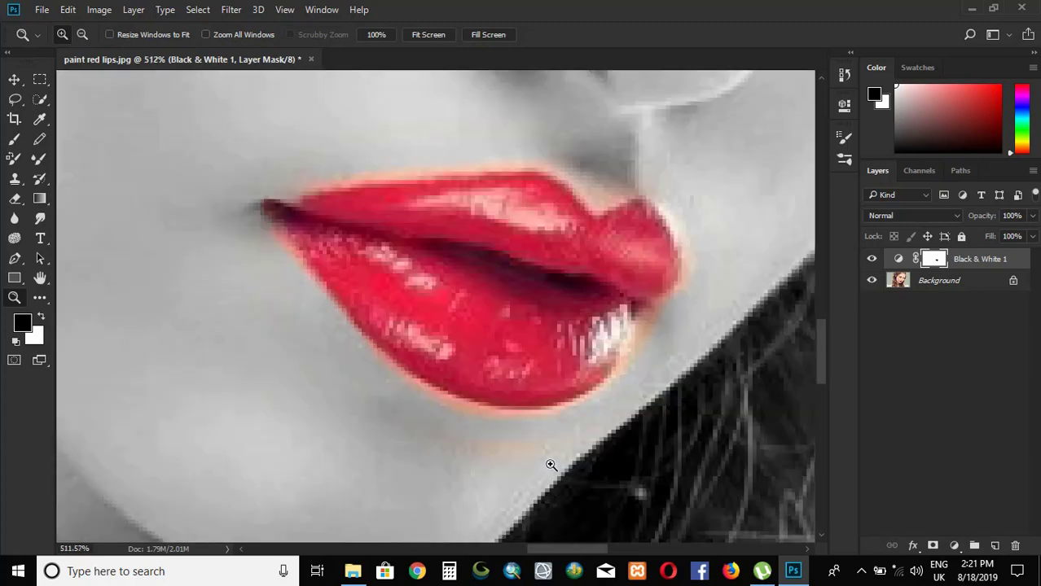
{"action": "key", "text": "x"}
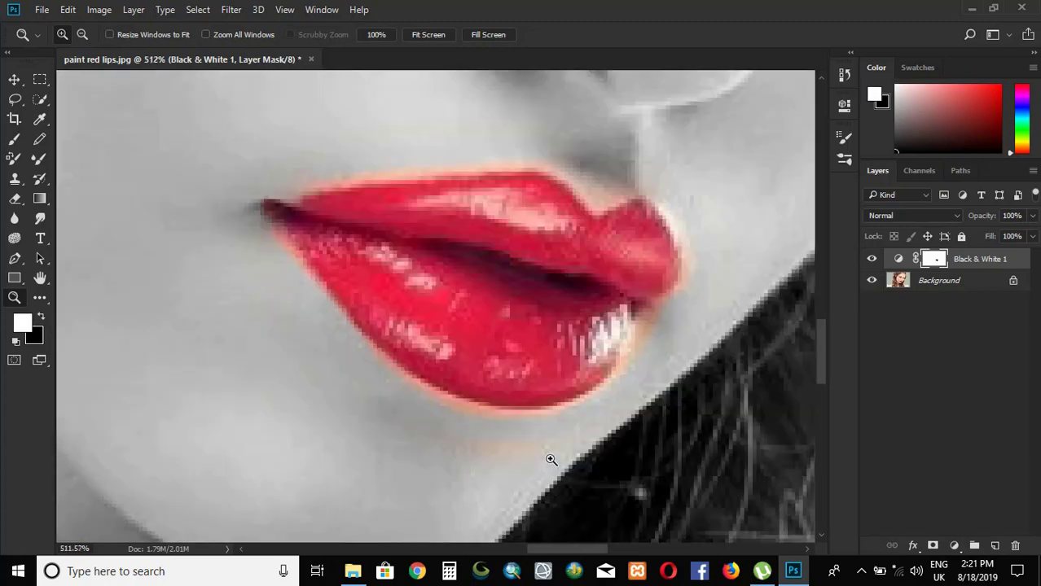
{"action": "key", "text": "b"}
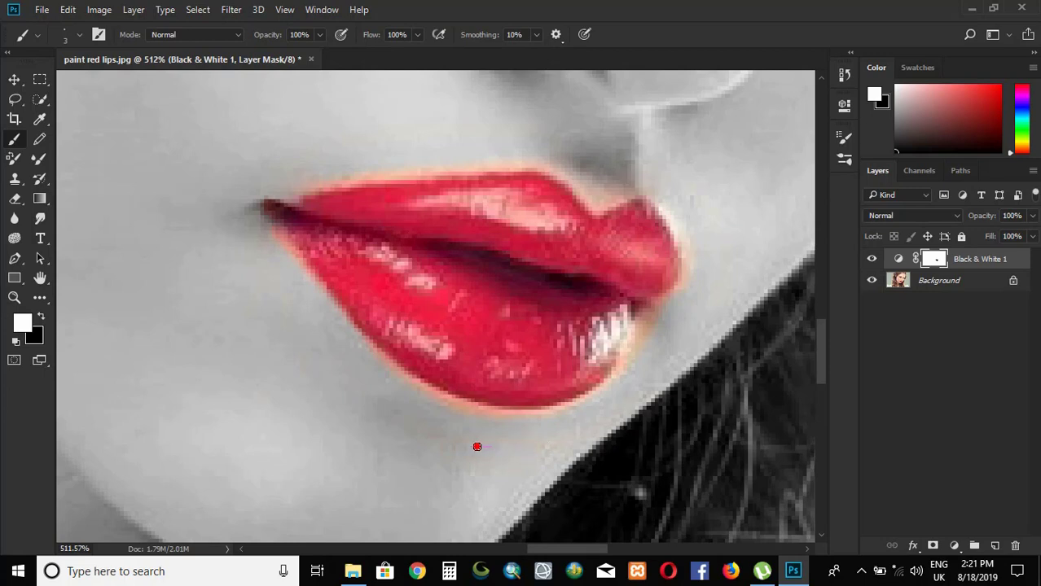
Paint white along the lip edge to remove stray red, then fit the whole portrait on screen
{"action": "left_click_drag", "start_coordinate": [499, 445], "coordinate": [426, 446]}
{"action": "key", "text": "x"}
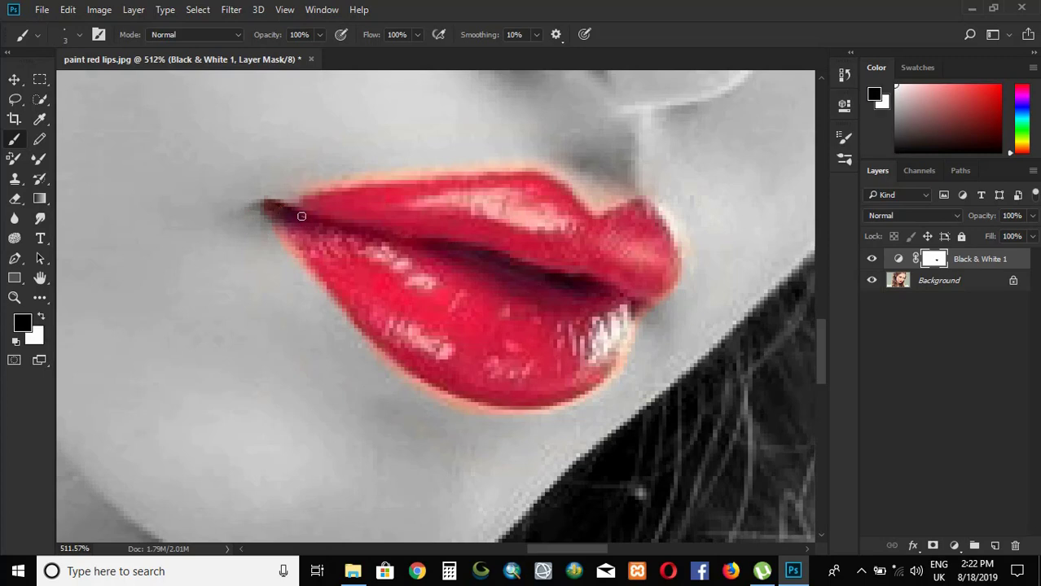
{"action": "key", "text": "x"}
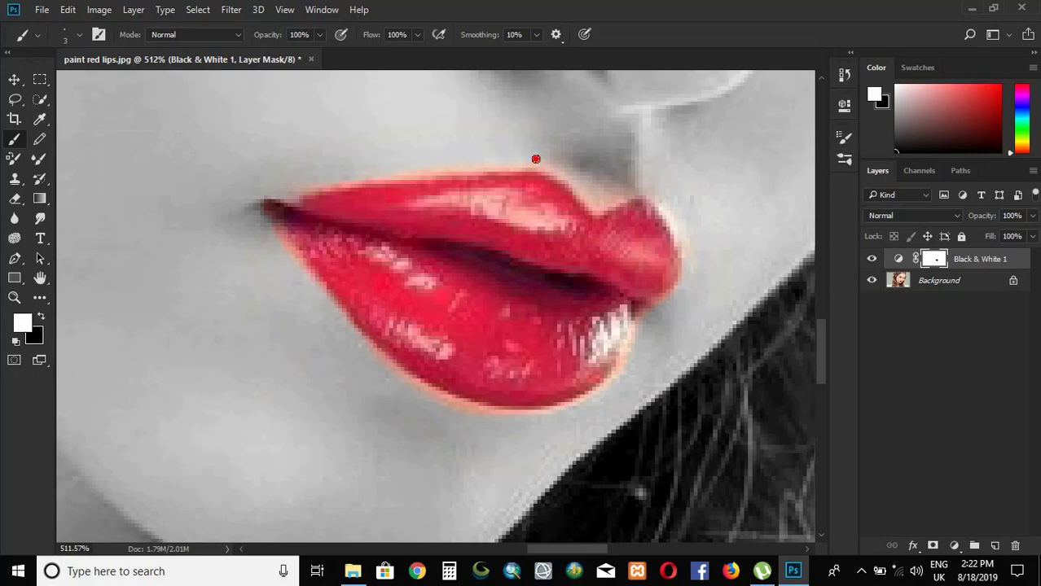
{"action": "key", "text": "ctrl+0"}
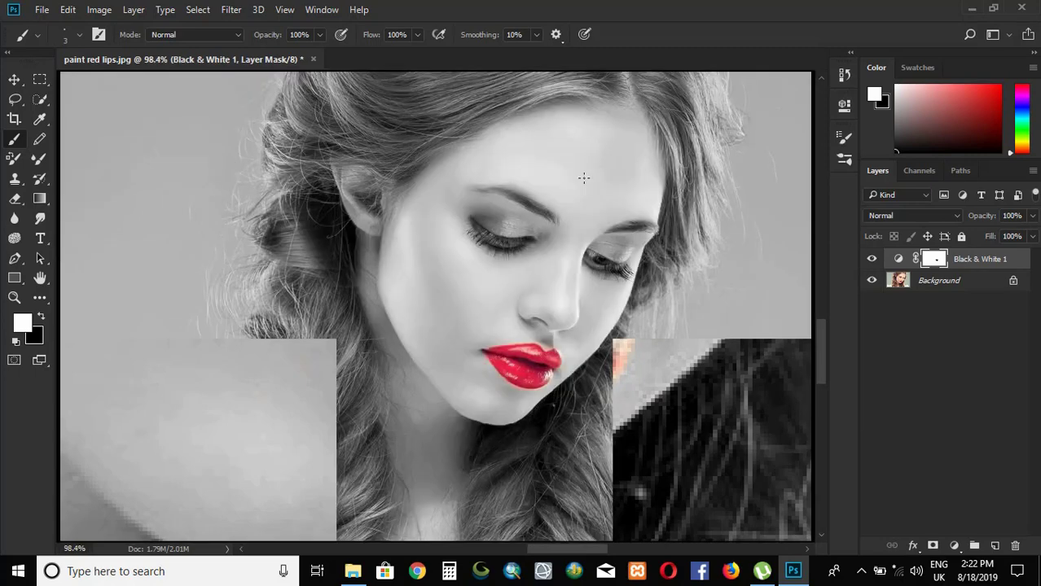